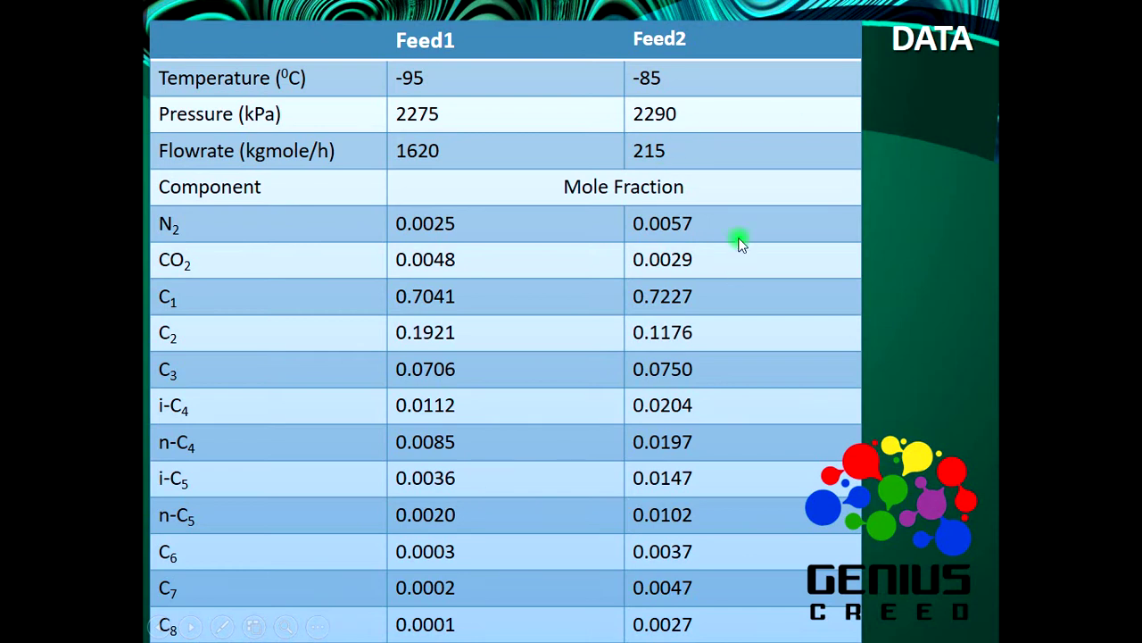
Advance to the column conditions slide (2275 kPa top, 2310 kPa reboiler, 1338 kgmole/h overhead)
click(783, 342)
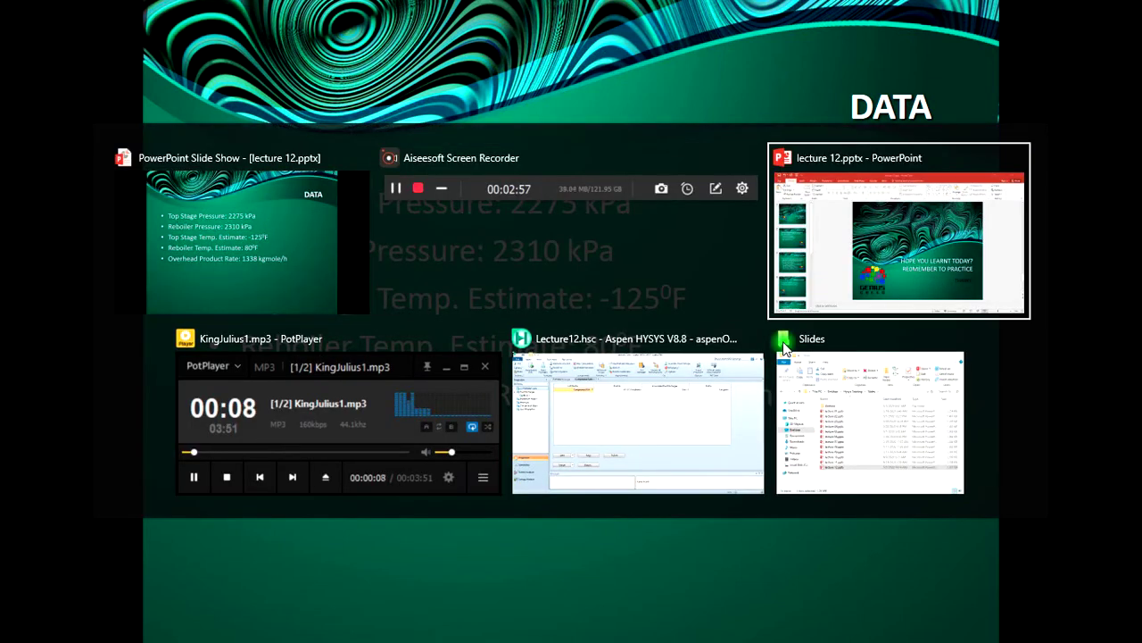
key(alt+Tab)
key(alt+Tab)
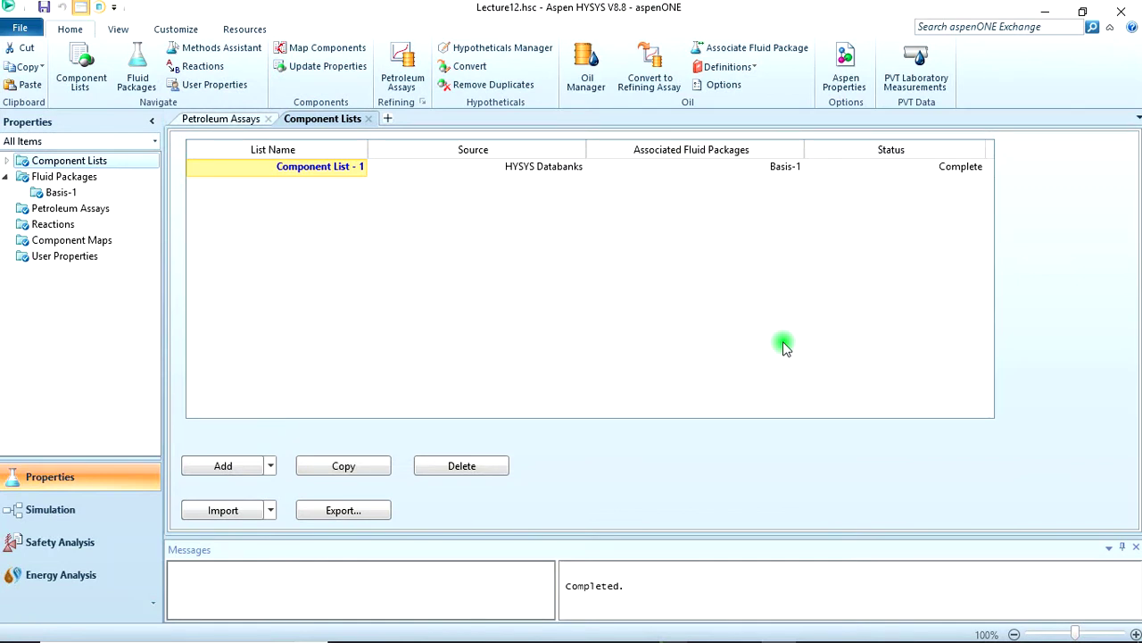
Inspect the components in Component List - 1, including CO2
click(301, 172)
double_click(301, 171)
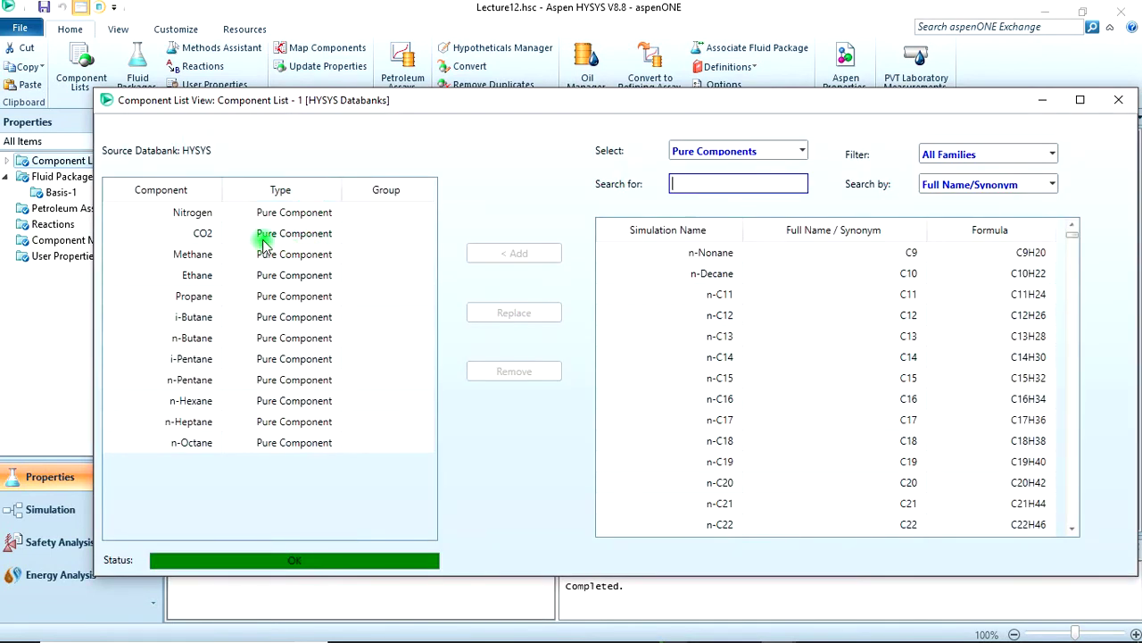
click(292, 218)
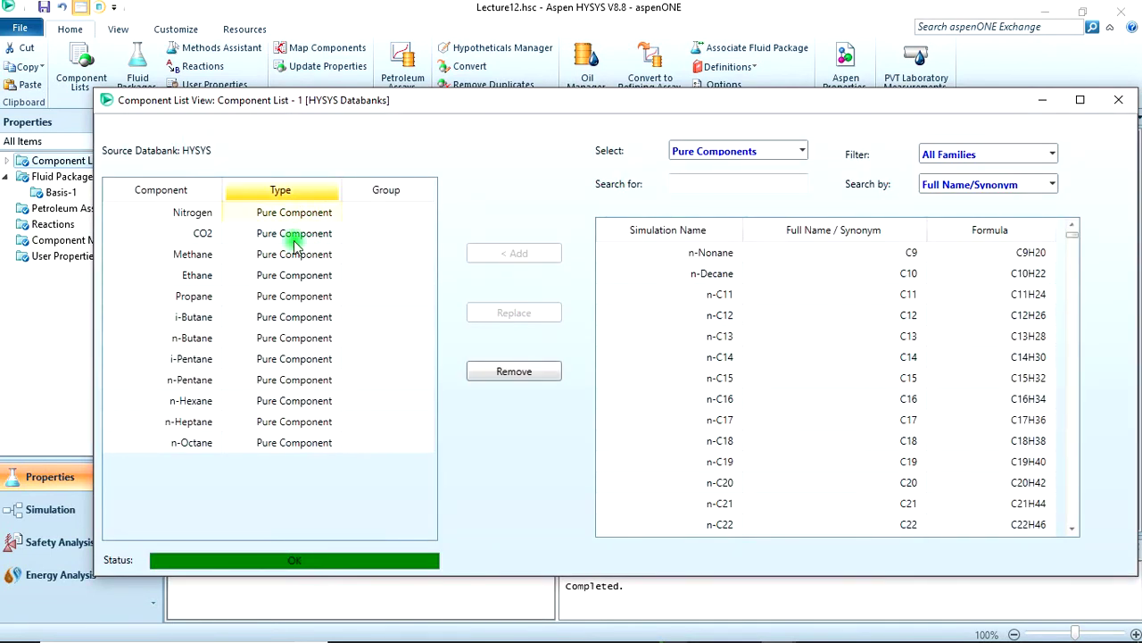
click(293, 238)
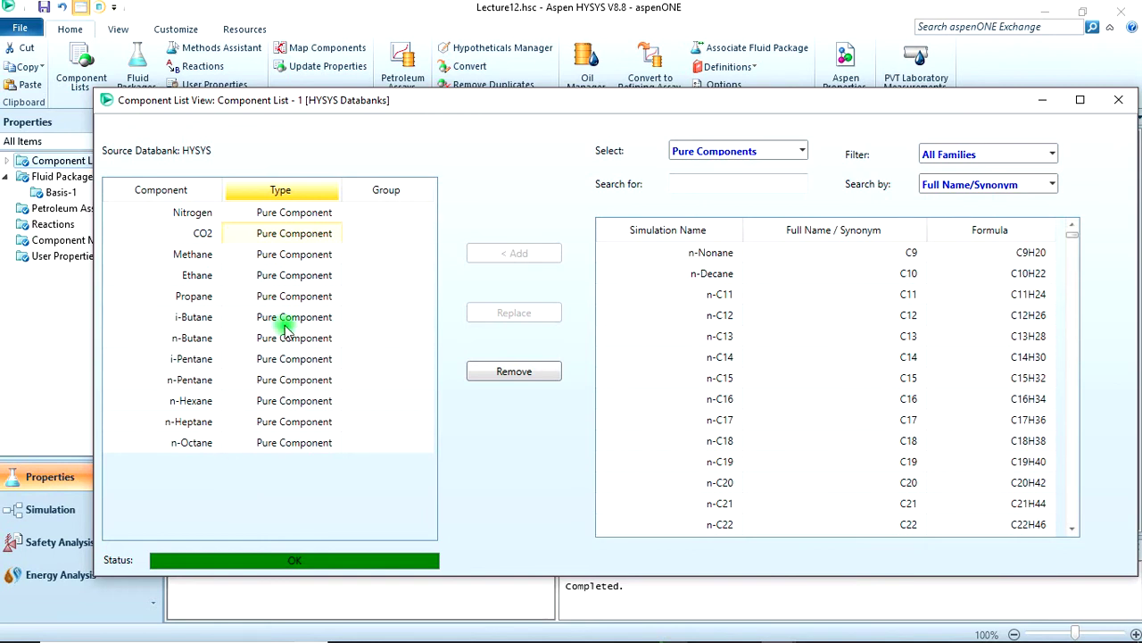
click(1119, 99)
Confirm the Basis-1 fluid package uses Peng-Robinson and enter the Simulation environment
double_click(94, 195)
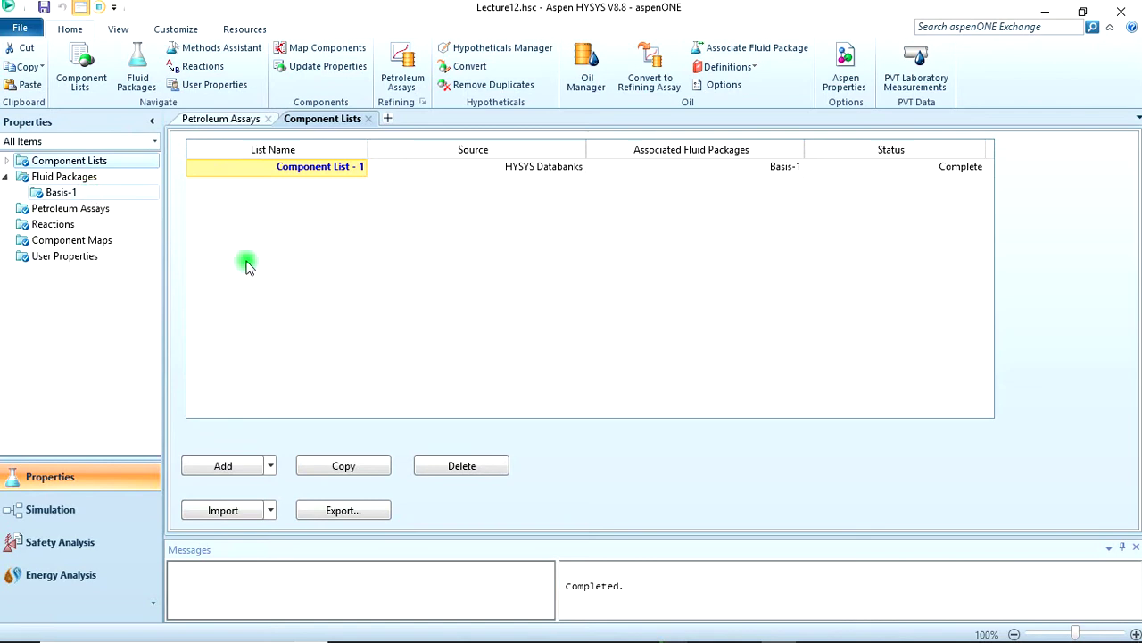
drag(342, 255, 339, 308)
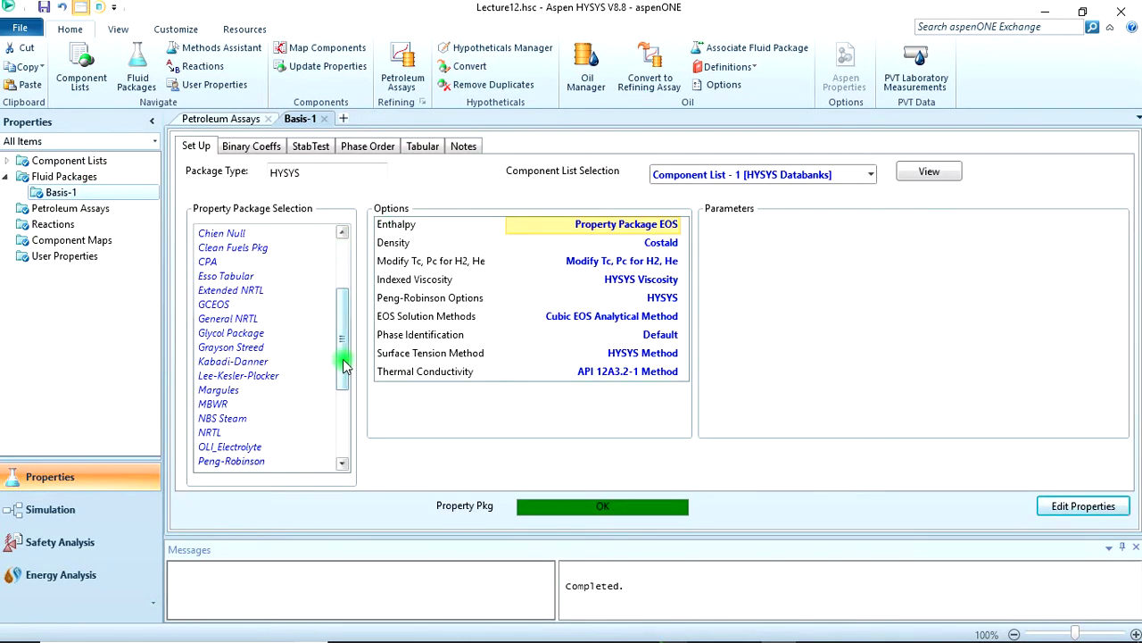
drag(344, 365, 341, 427)
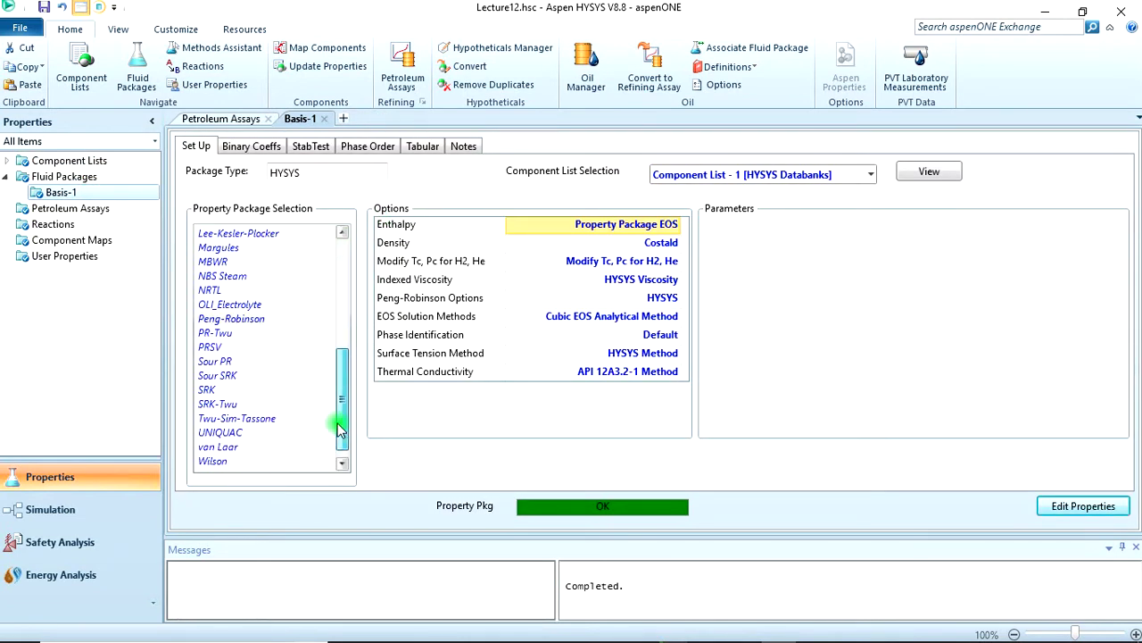
click(257, 320)
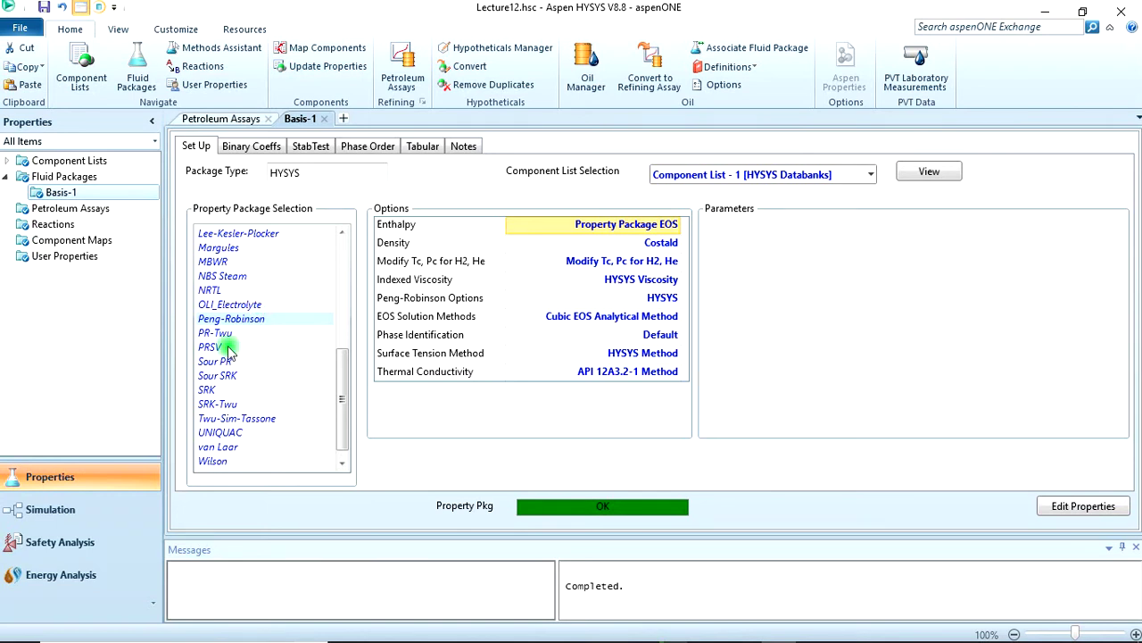
click(76, 521)
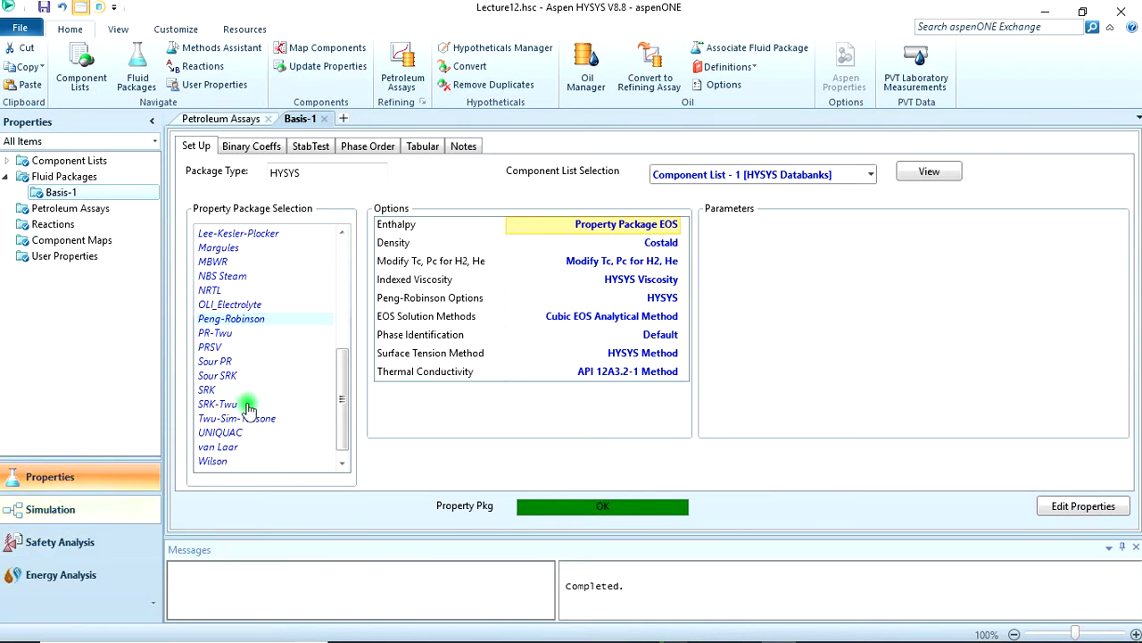
click(379, 284)
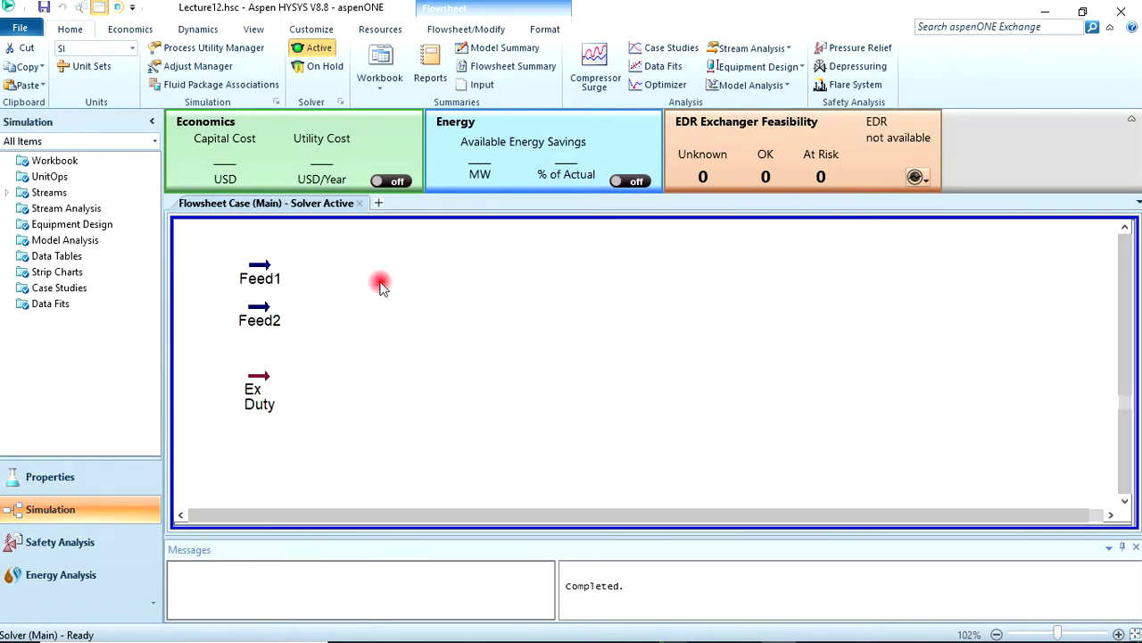
click(264, 327)
click(395, 286)
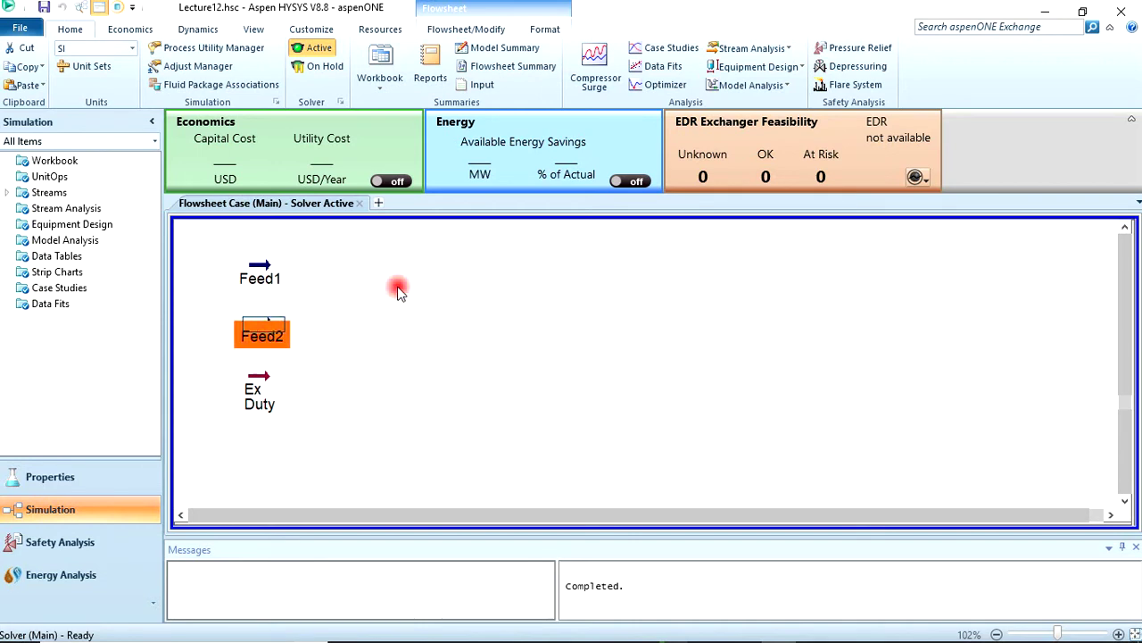
double_click(253, 277)
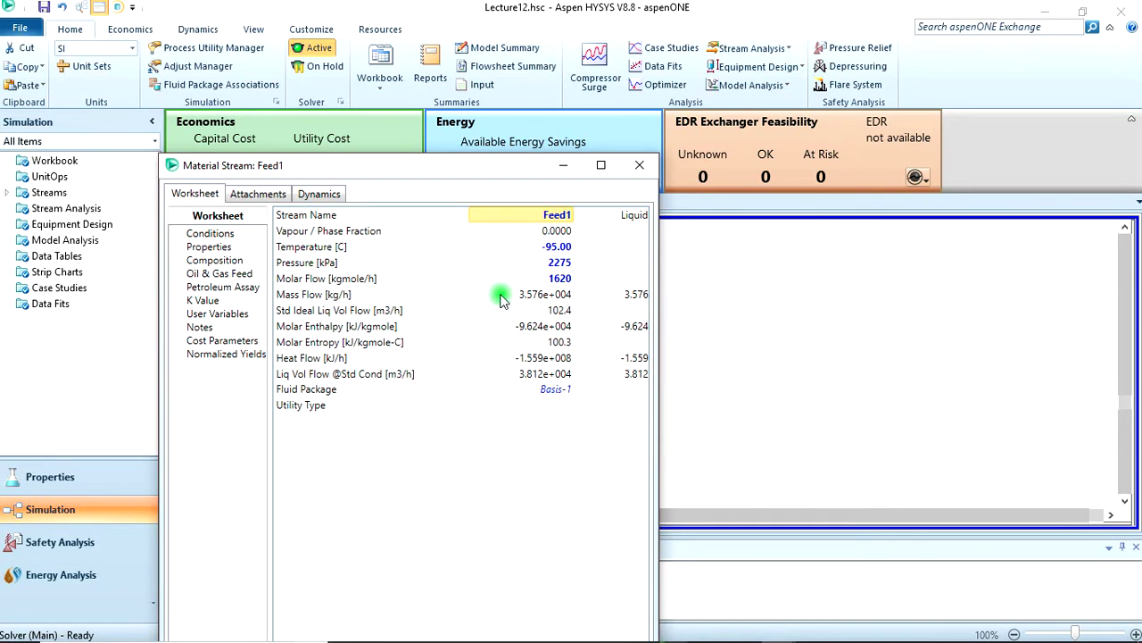
click(214, 260)
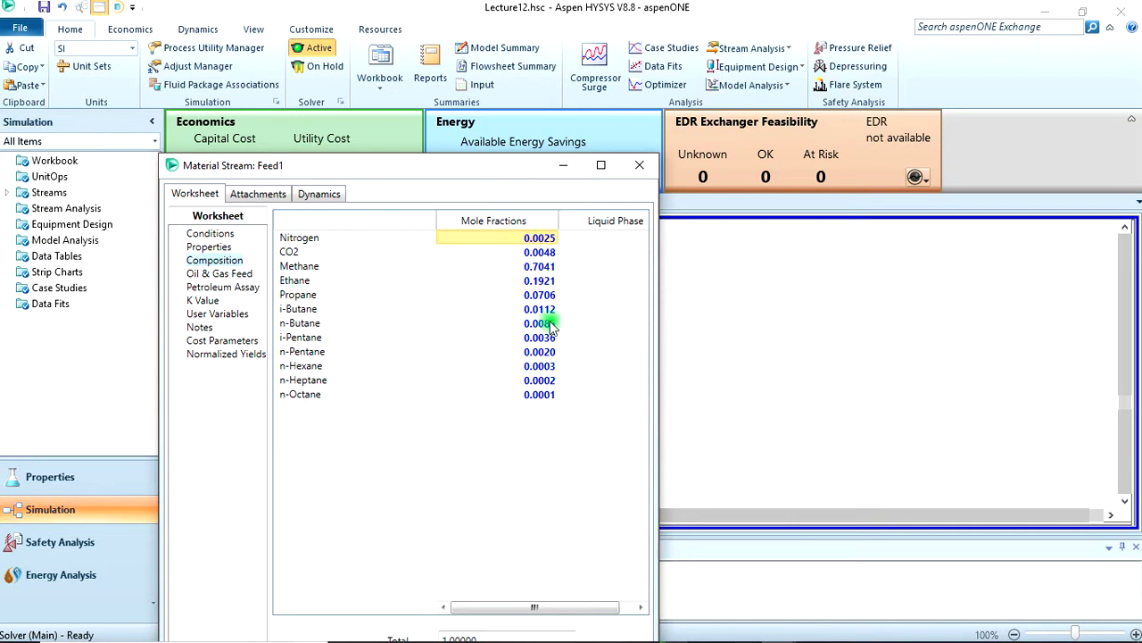
click(640, 165)
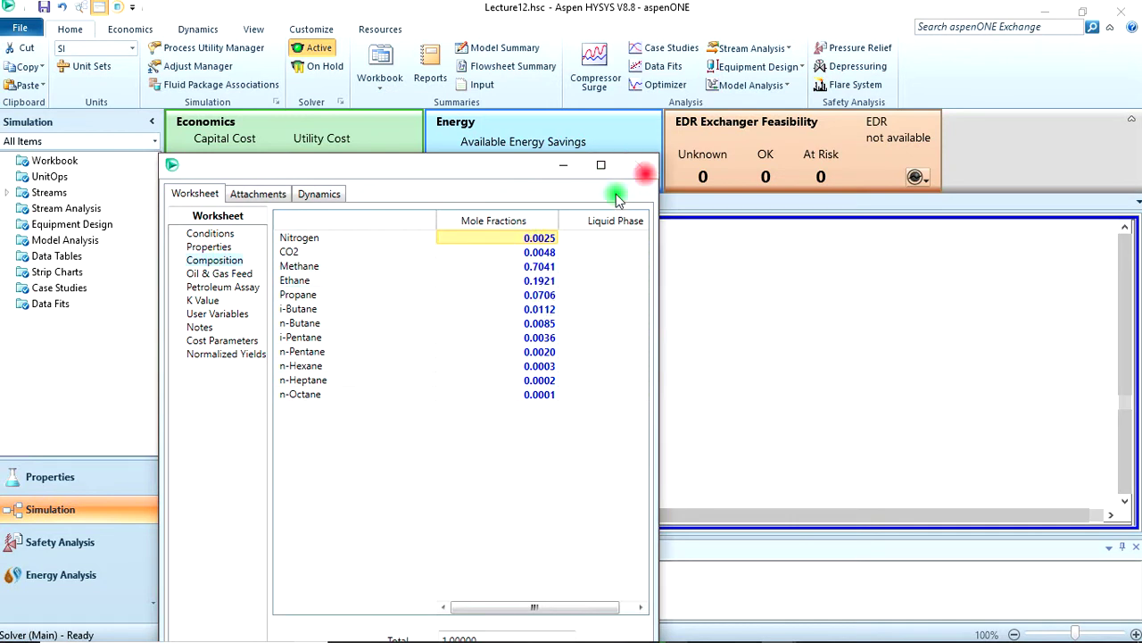
double_click(262, 323)
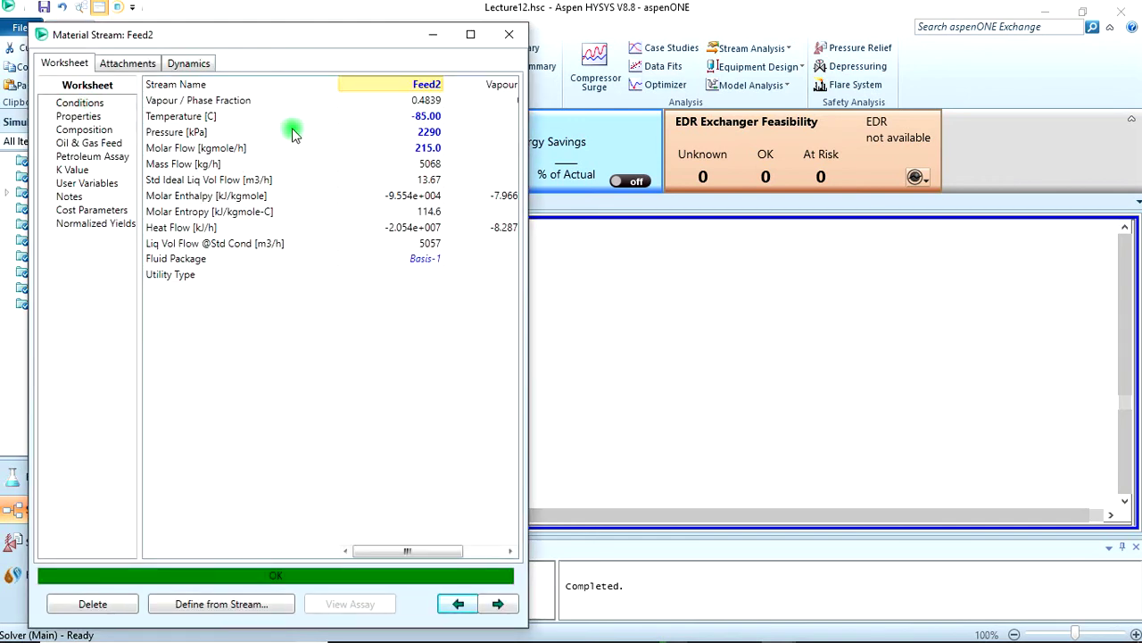
click(89, 132)
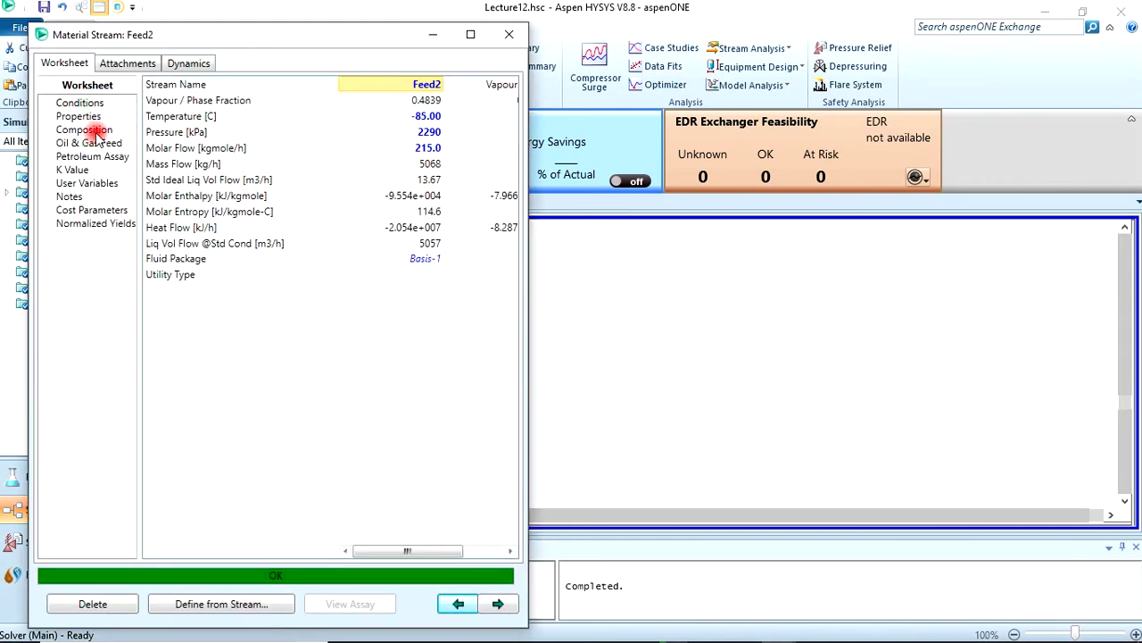
click(508, 34)
click(392, 375)
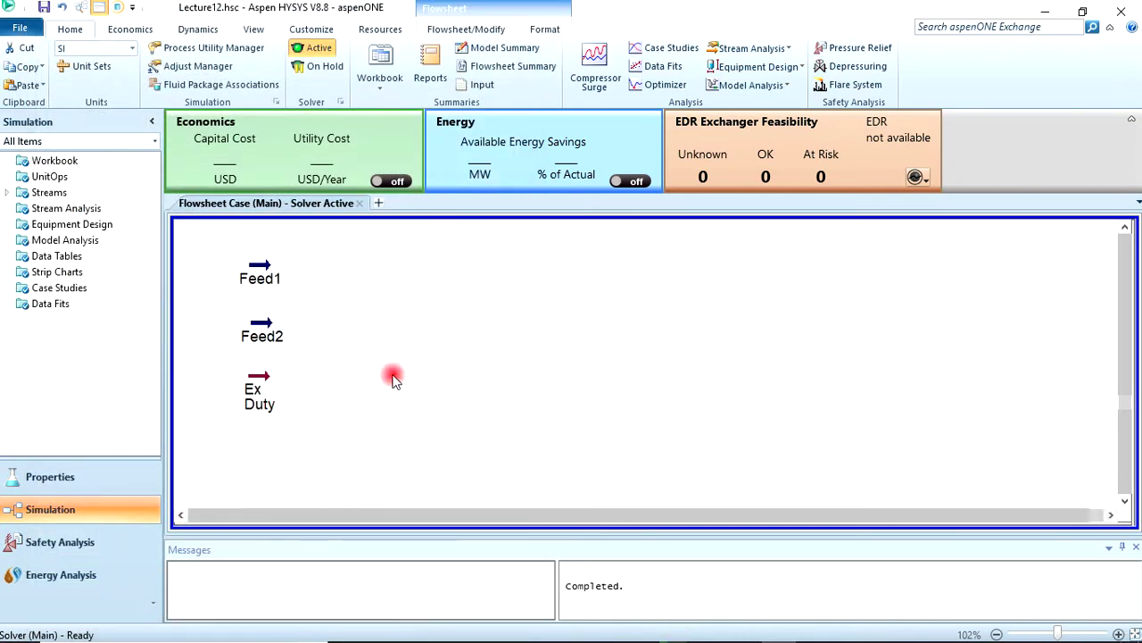
Enter 2.100e+006 kJ/h as the Ex Duty stream's heat flow
double_click(259, 385)
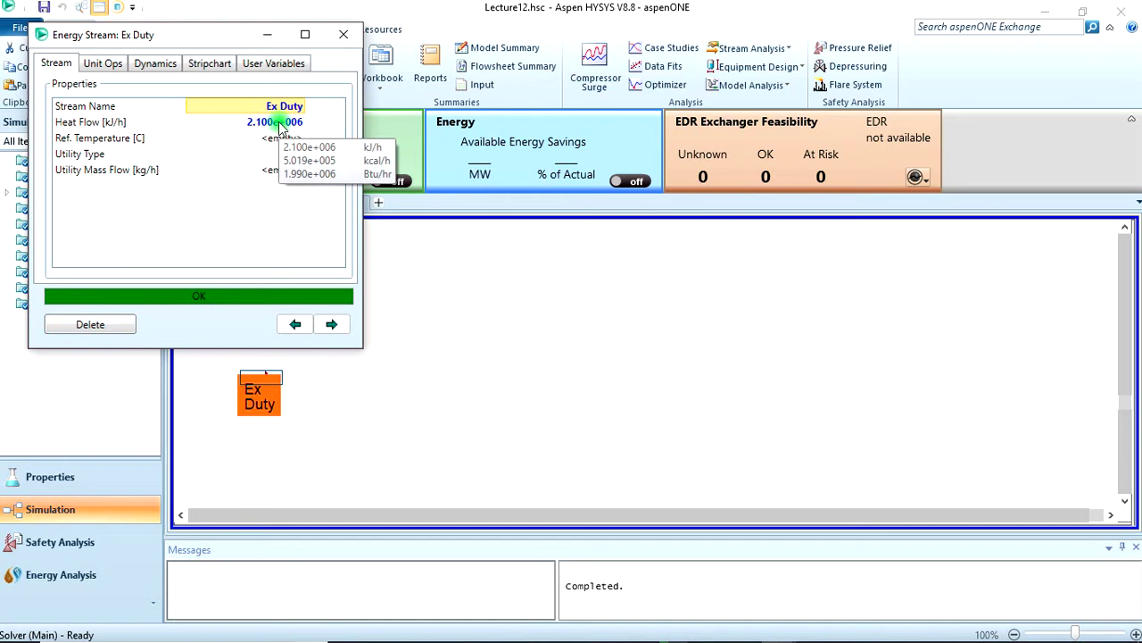
click(279, 125)
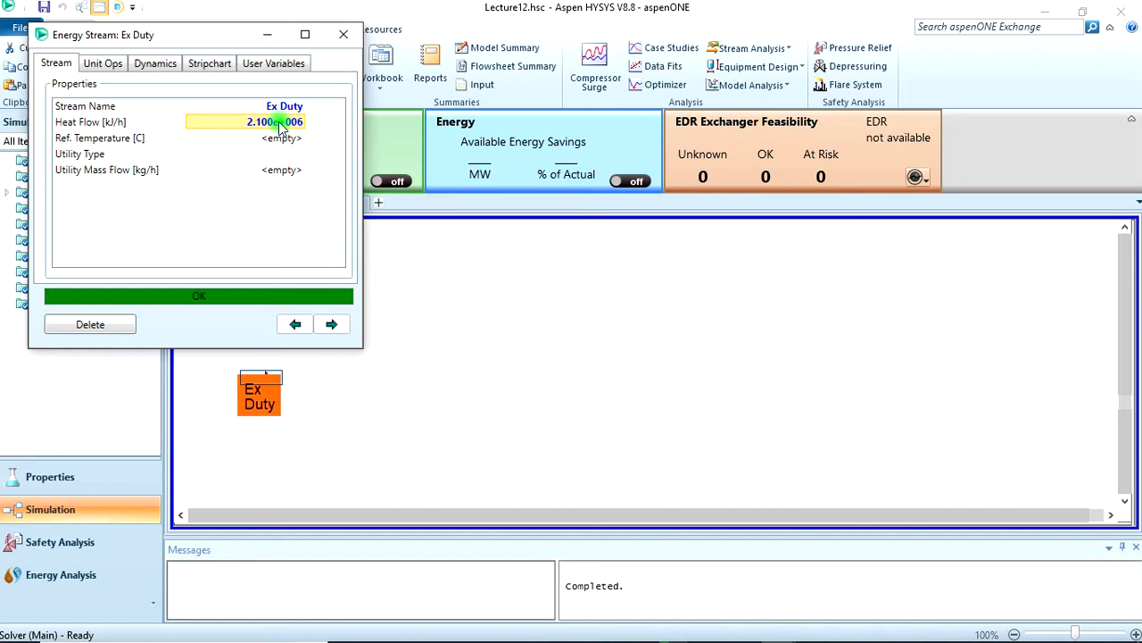
text(2)
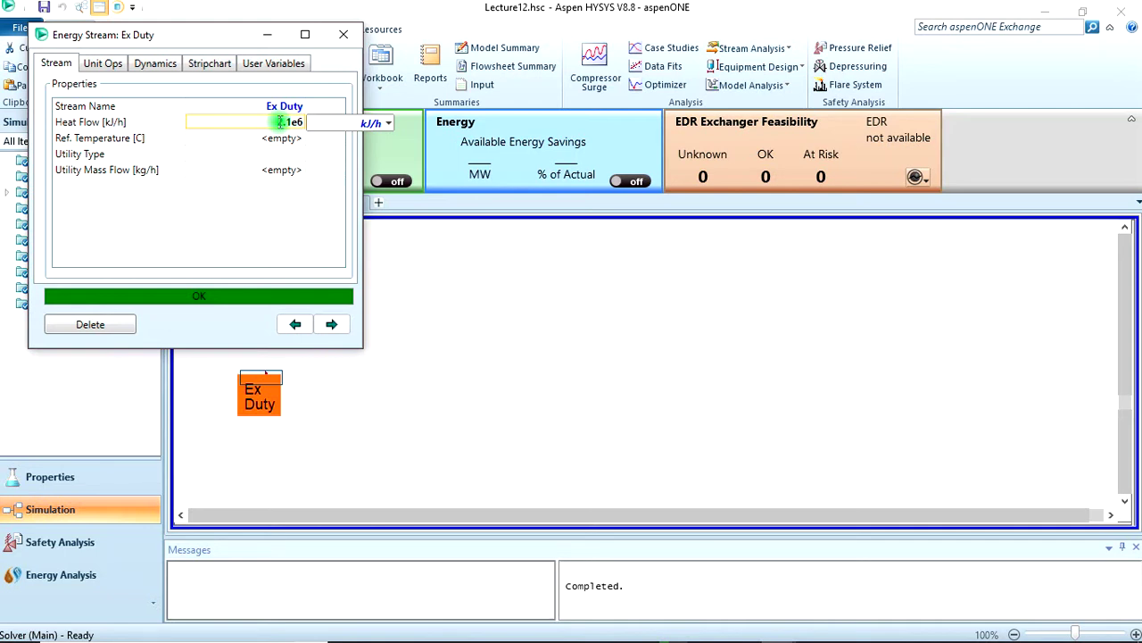
text(.100e+006)
key(Return)
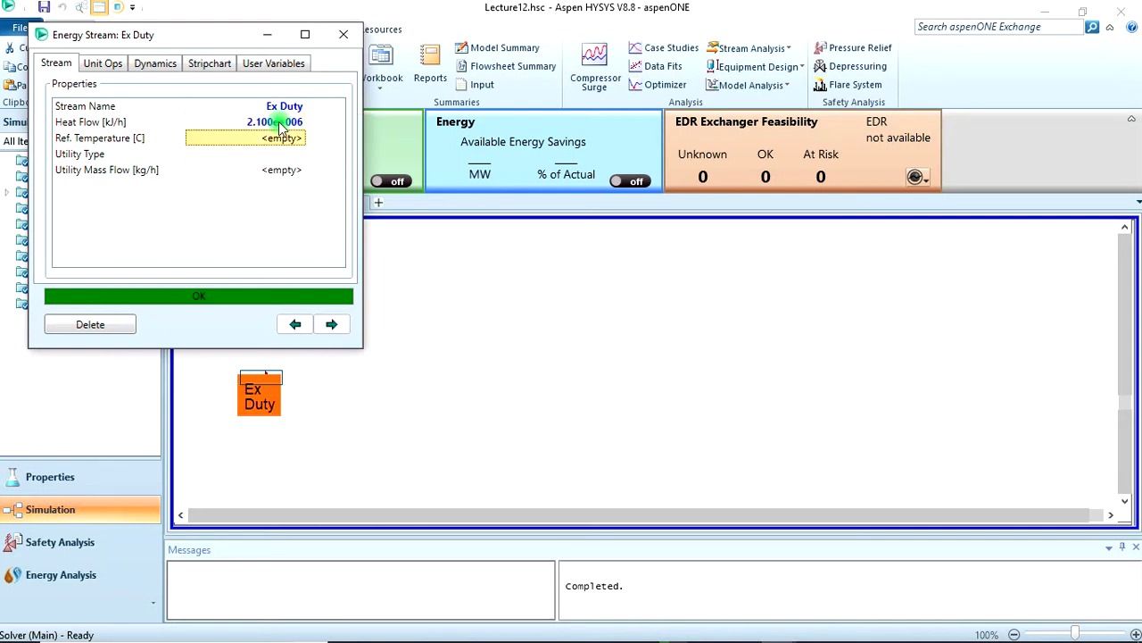
click(343, 34)
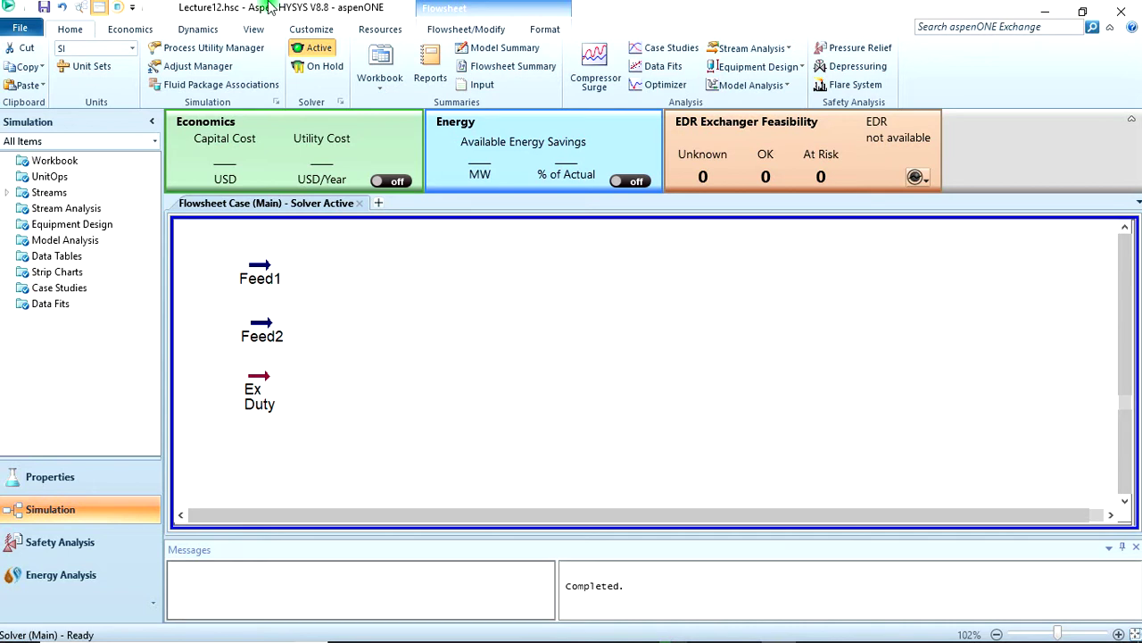
Place a reboiled absorber column T-100 from the column palette and open its Input Expert
click(449, 28)
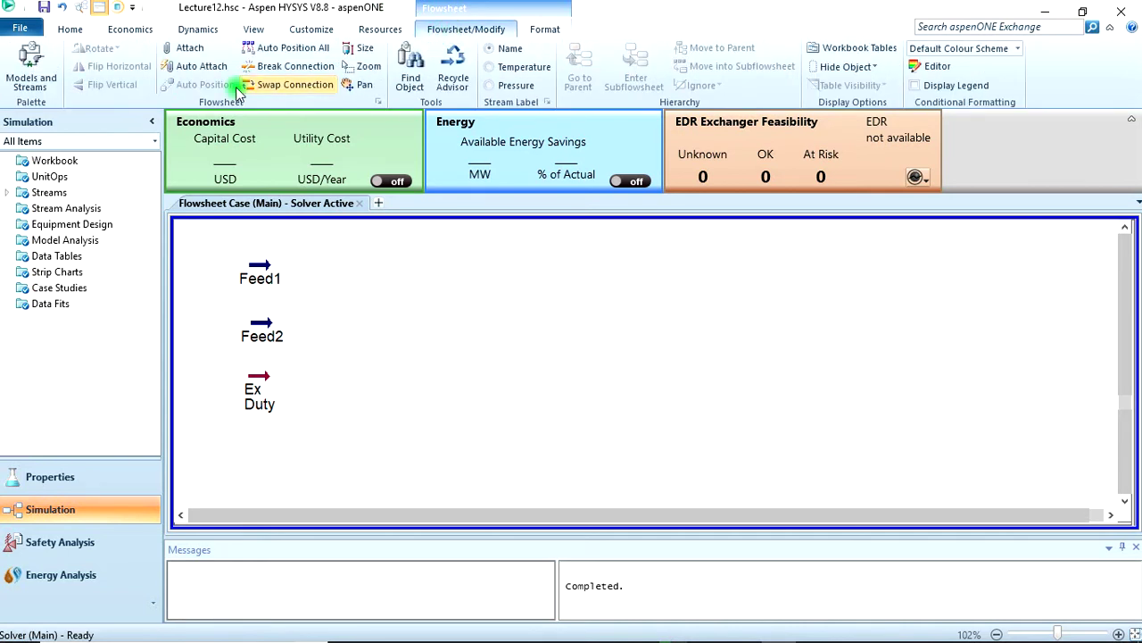
click(30, 61)
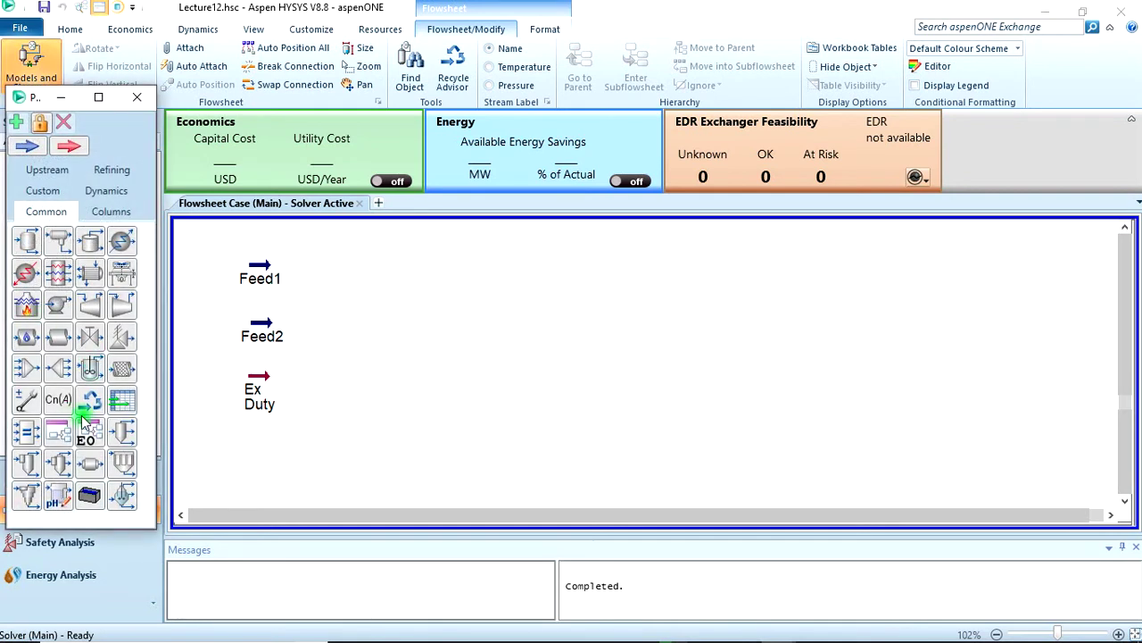
click(109, 215)
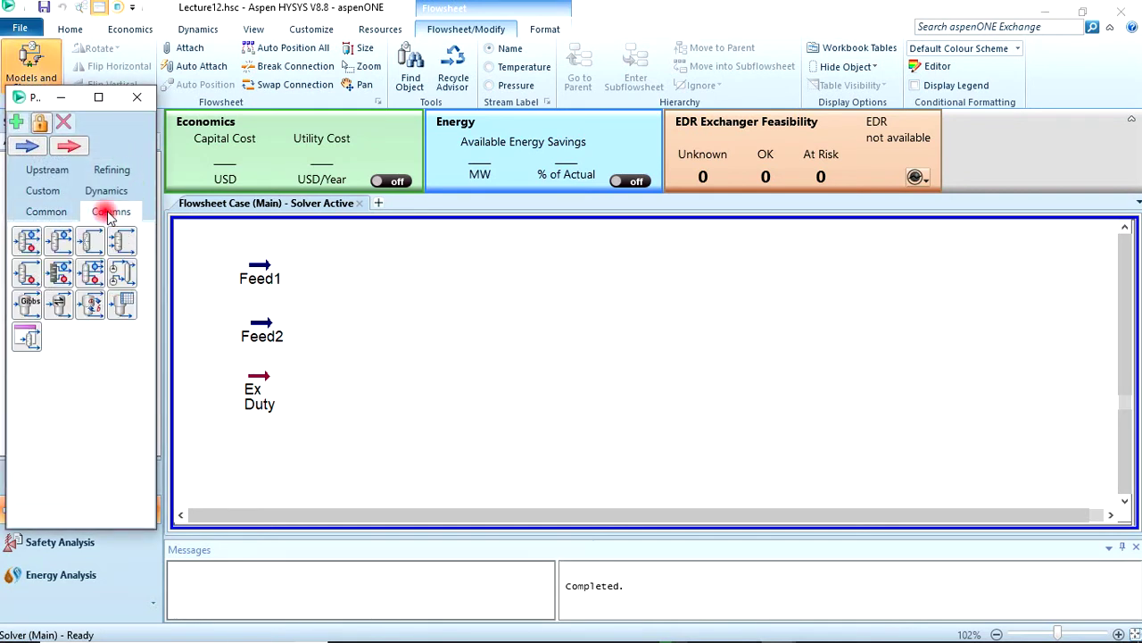
click(26, 280)
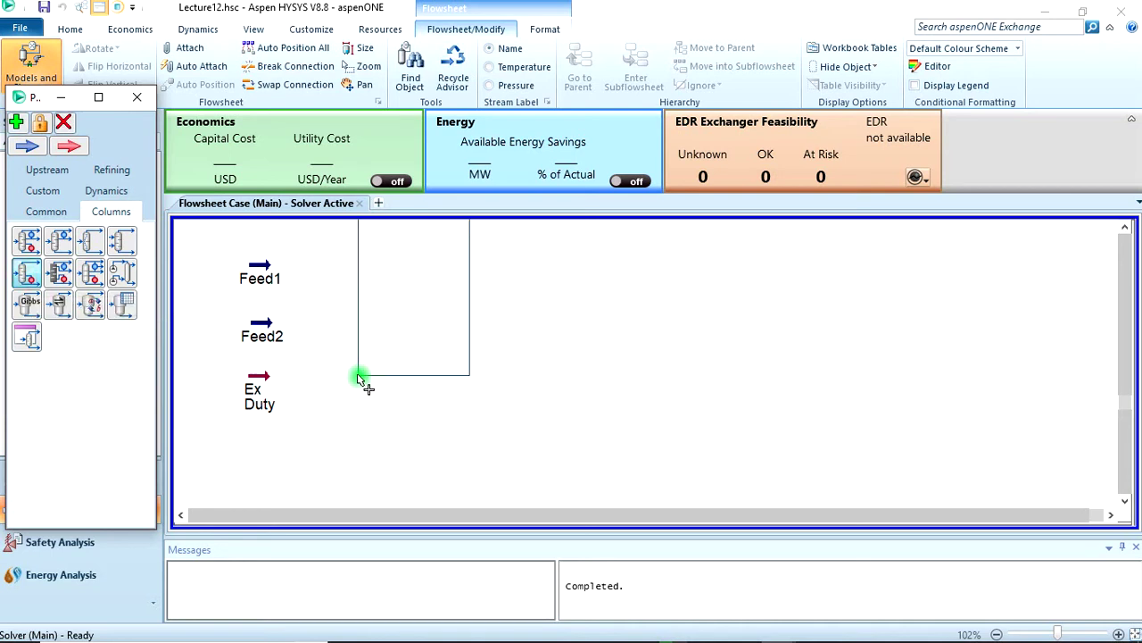
click(328, 431)
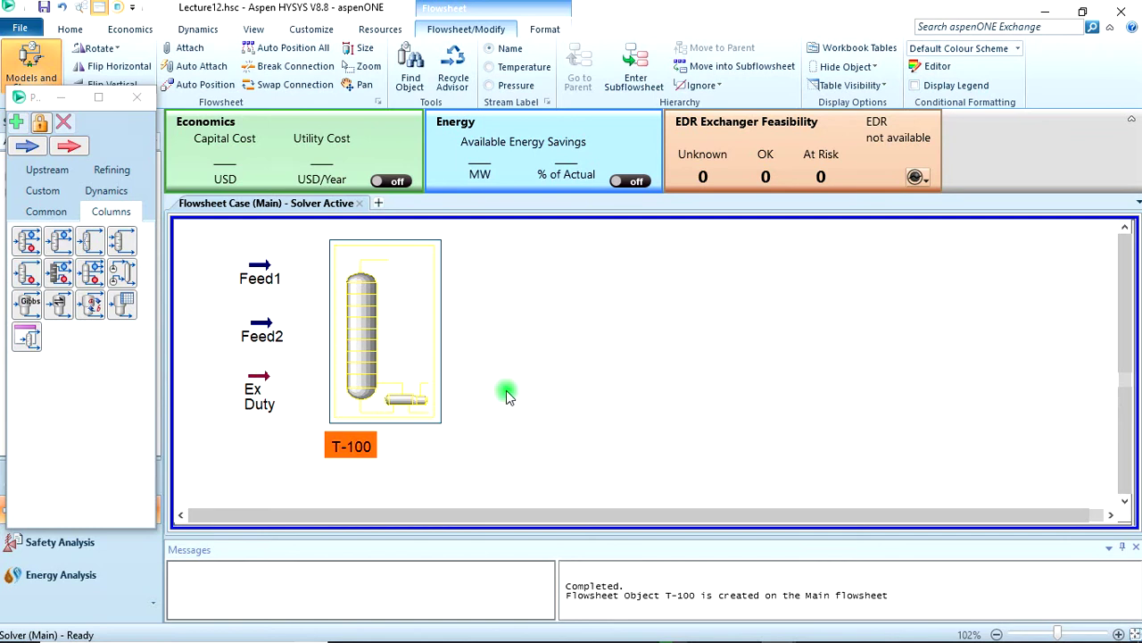
click(507, 341)
double_click(362, 334)
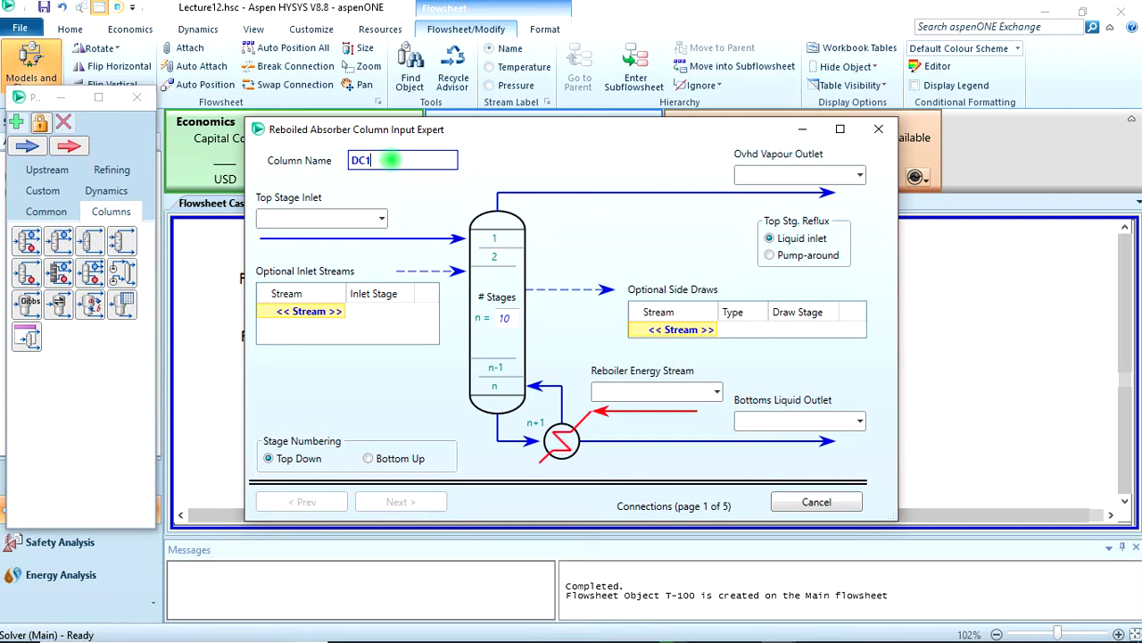
Set Feed1 as top stage inlet, Feed2 at stage 2 and Ex Duty at stage 4
click(381, 218)
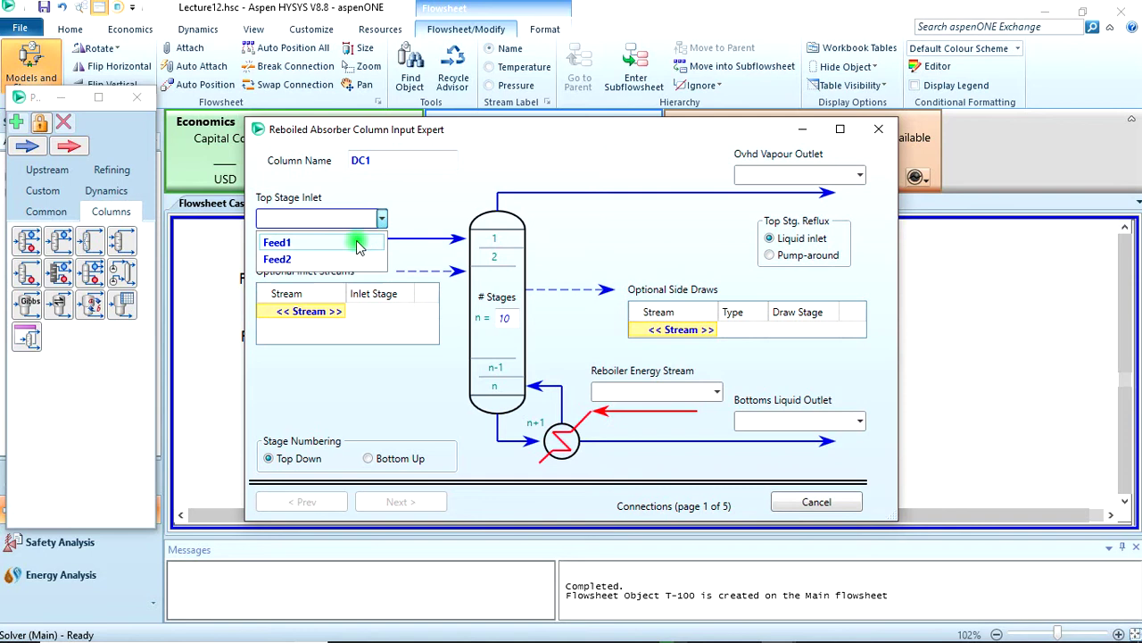
click(357, 245)
click(341, 312)
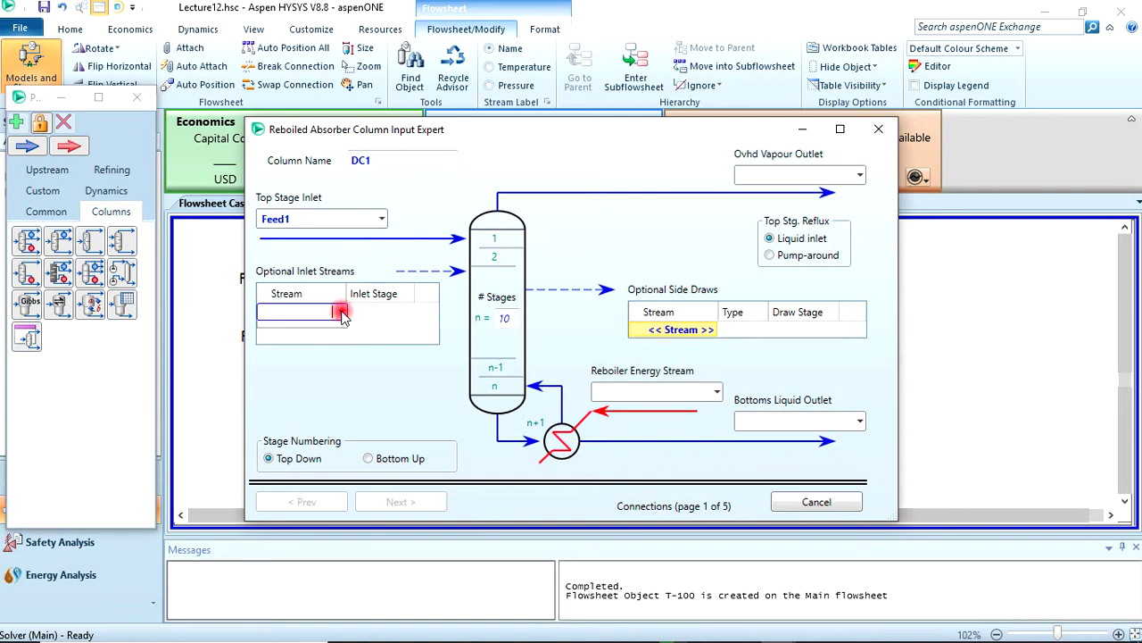
click(341, 312)
click(327, 349)
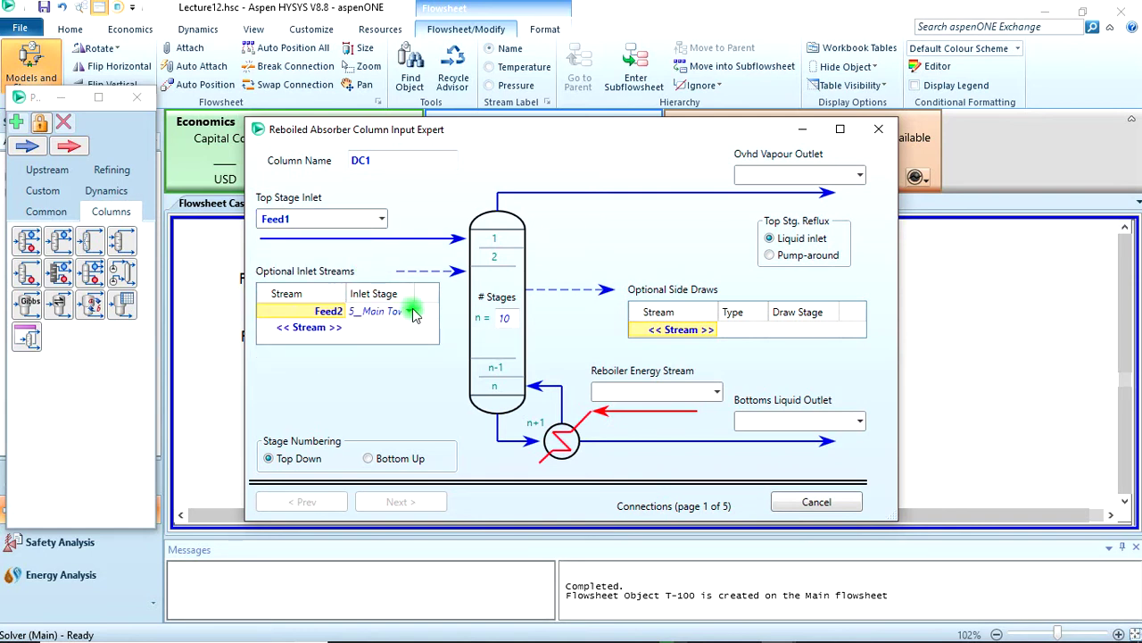
click(413, 311)
click(357, 349)
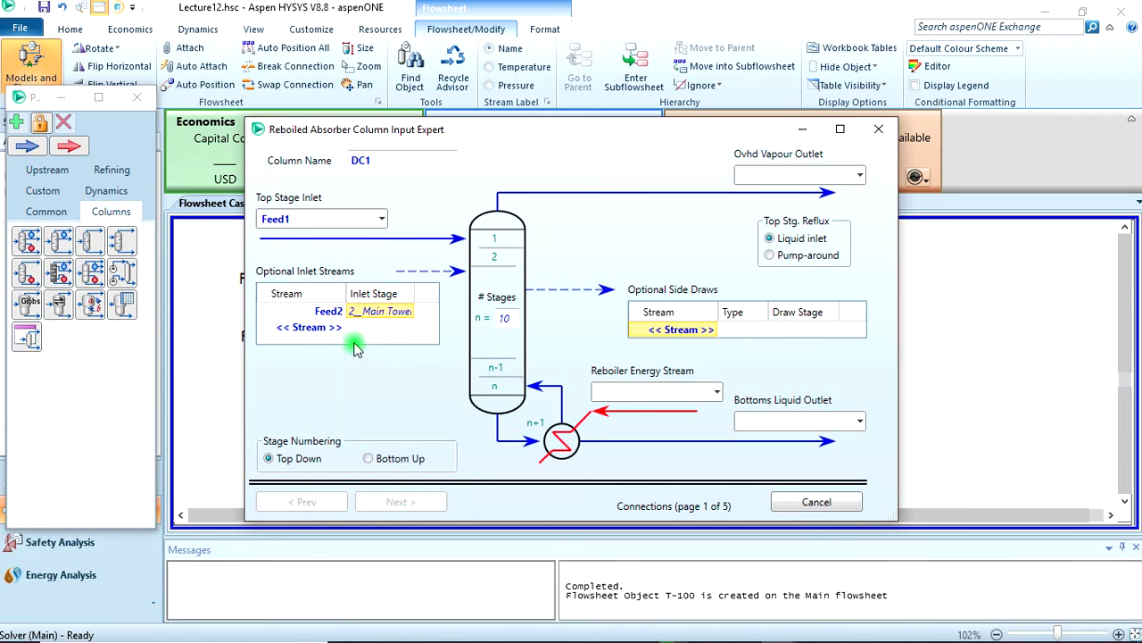
click(341, 328)
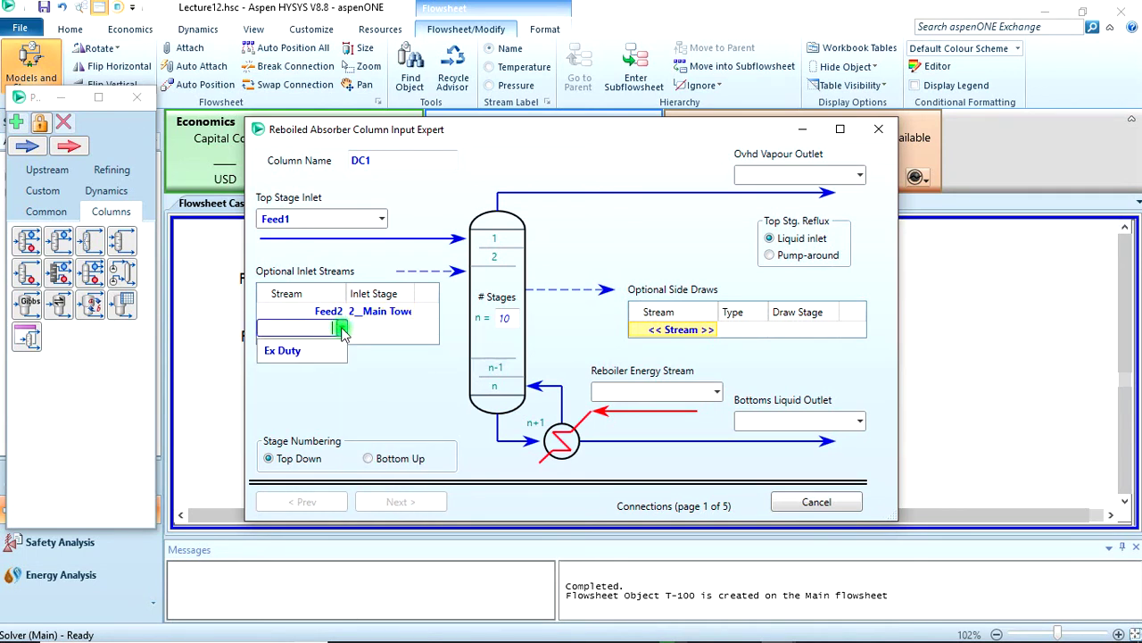
click(316, 350)
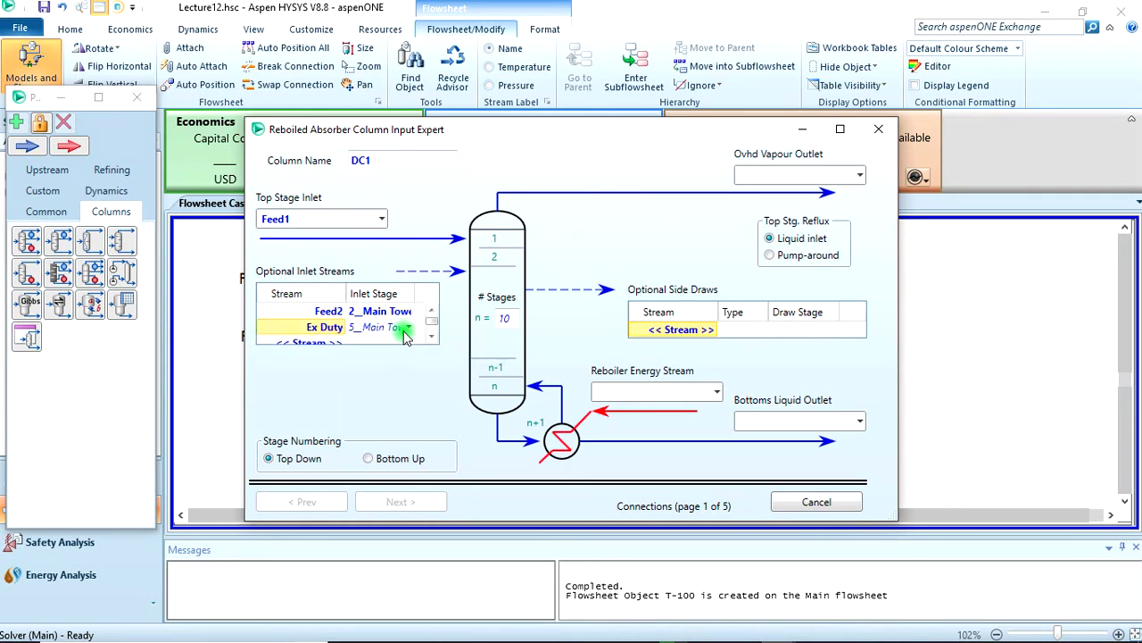
click(409, 330)
click(409, 329)
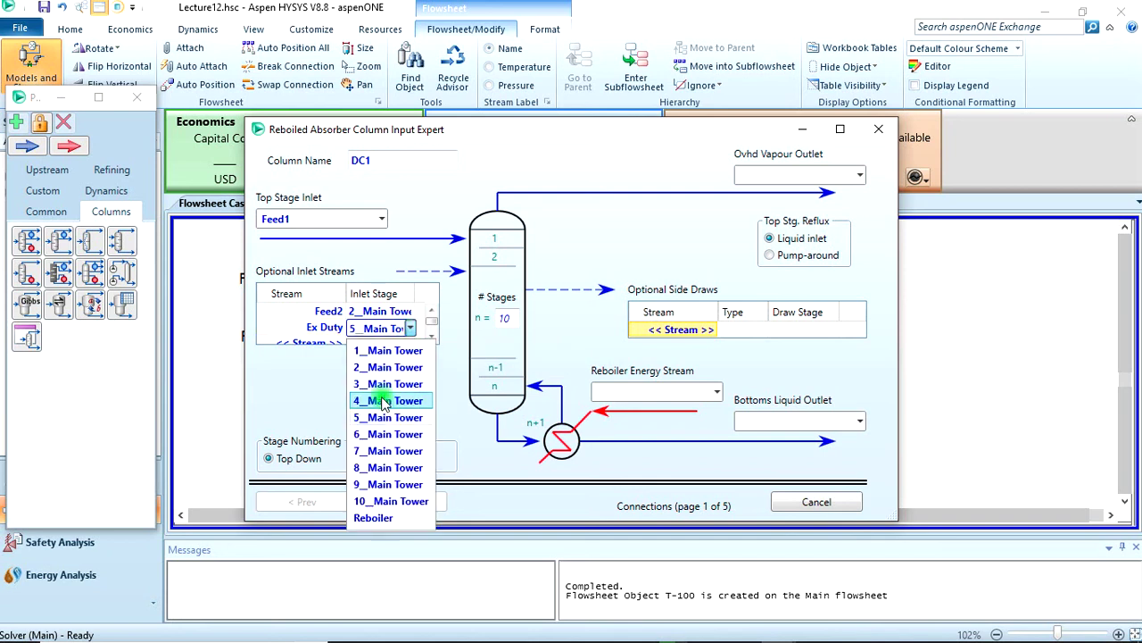
click(384, 402)
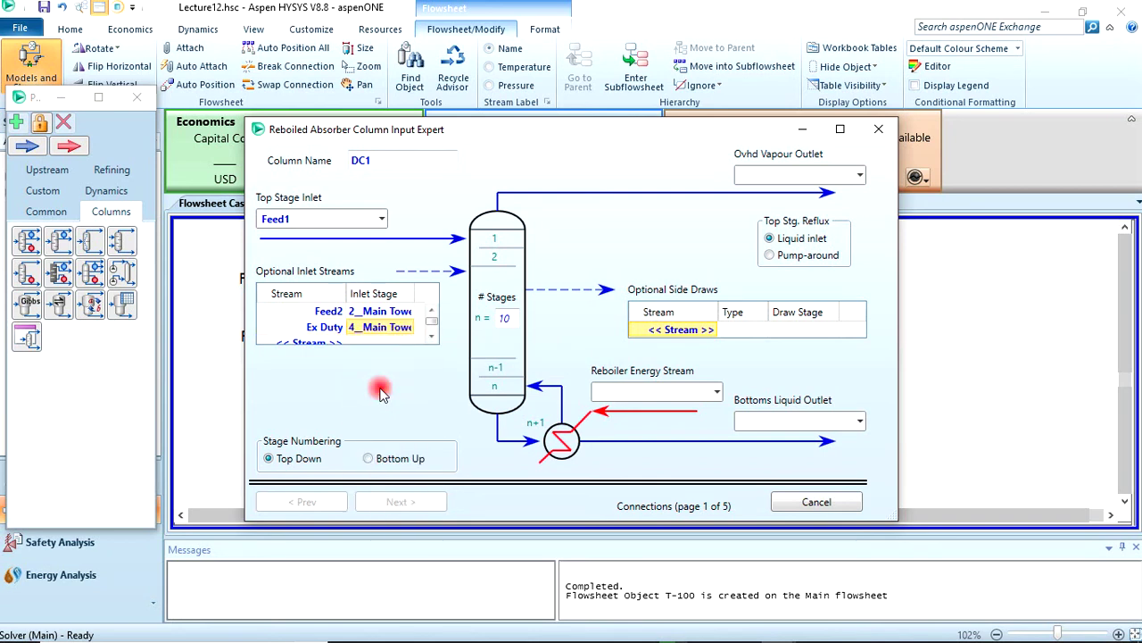
Name the outlet and duty streams DC1 Ovhd, DC1 Btm and DC1 Reb Q
click(771, 175)
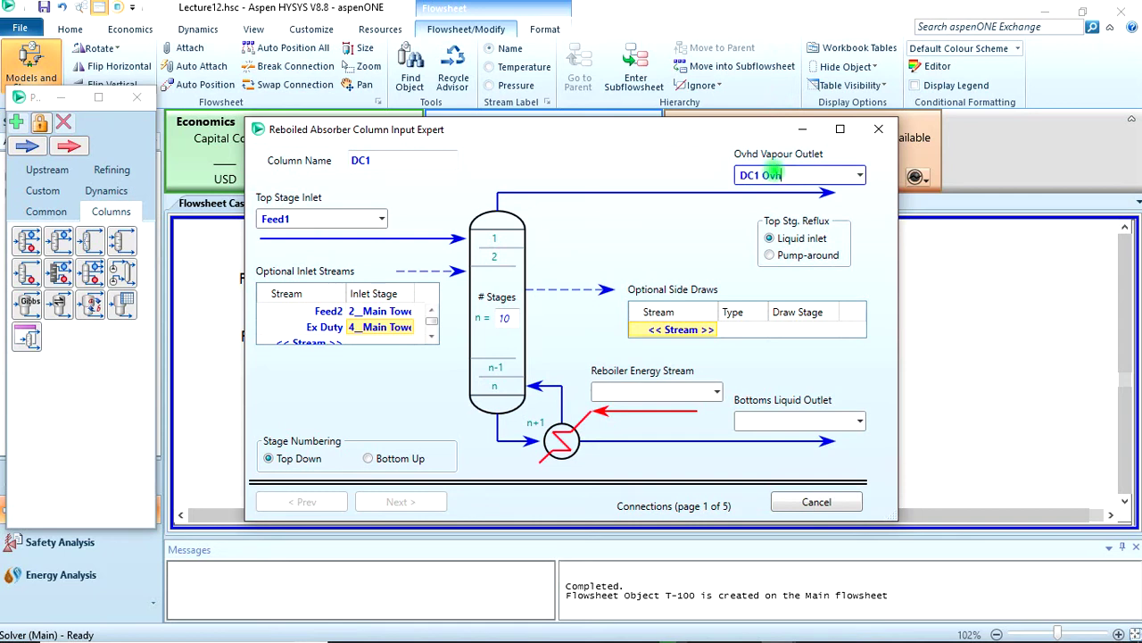
text(DC1 Ovhd)
click(754, 420)
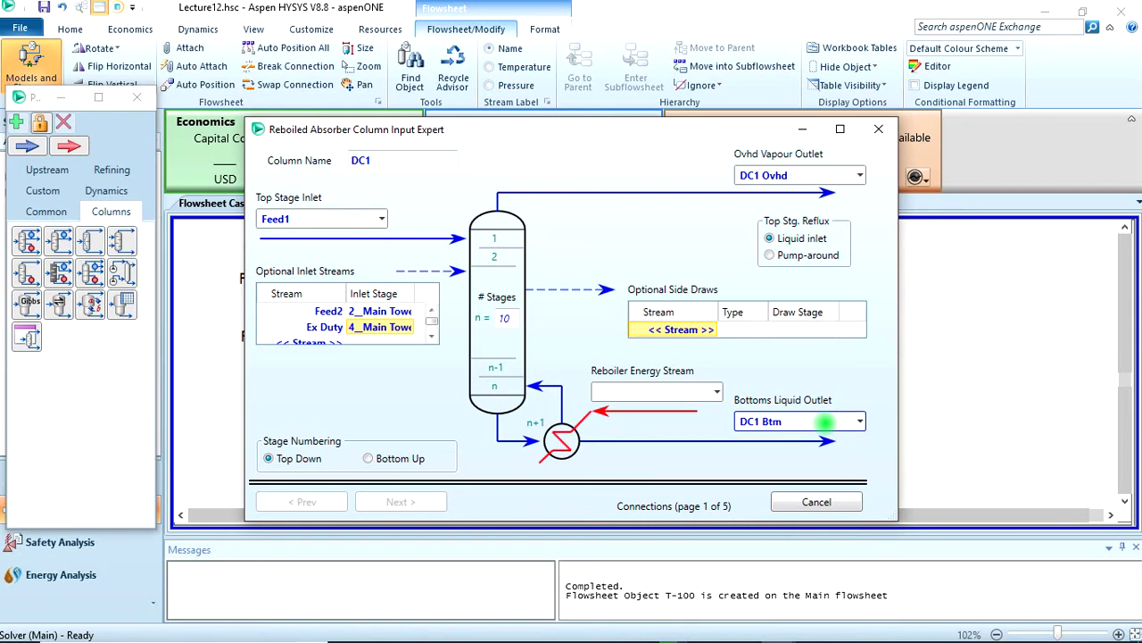
click(663, 394)
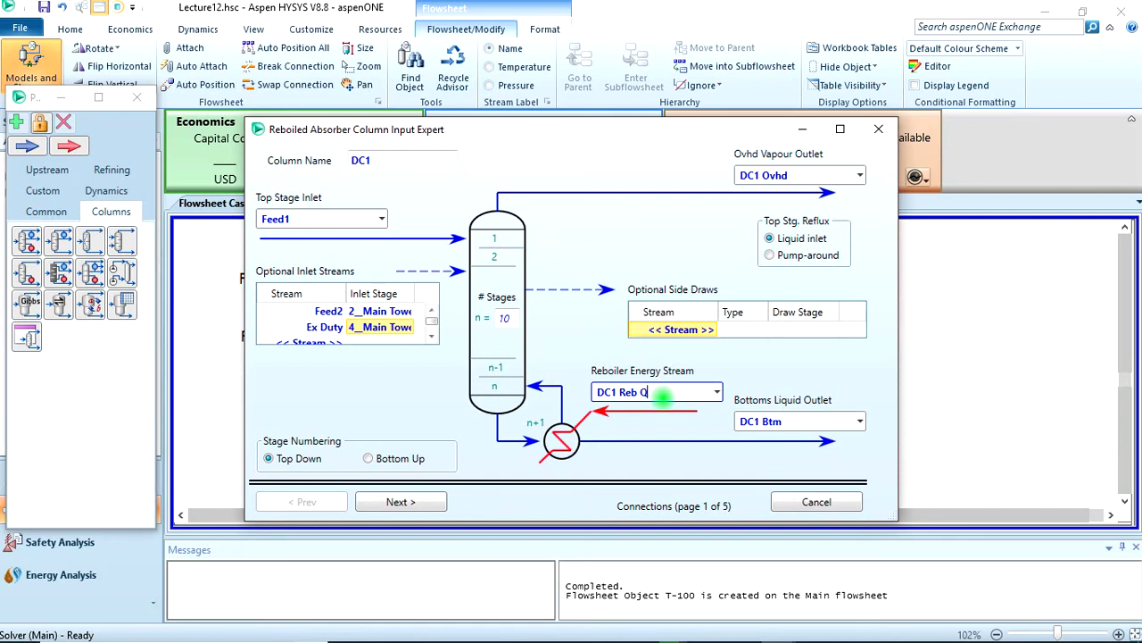
click(436, 505)
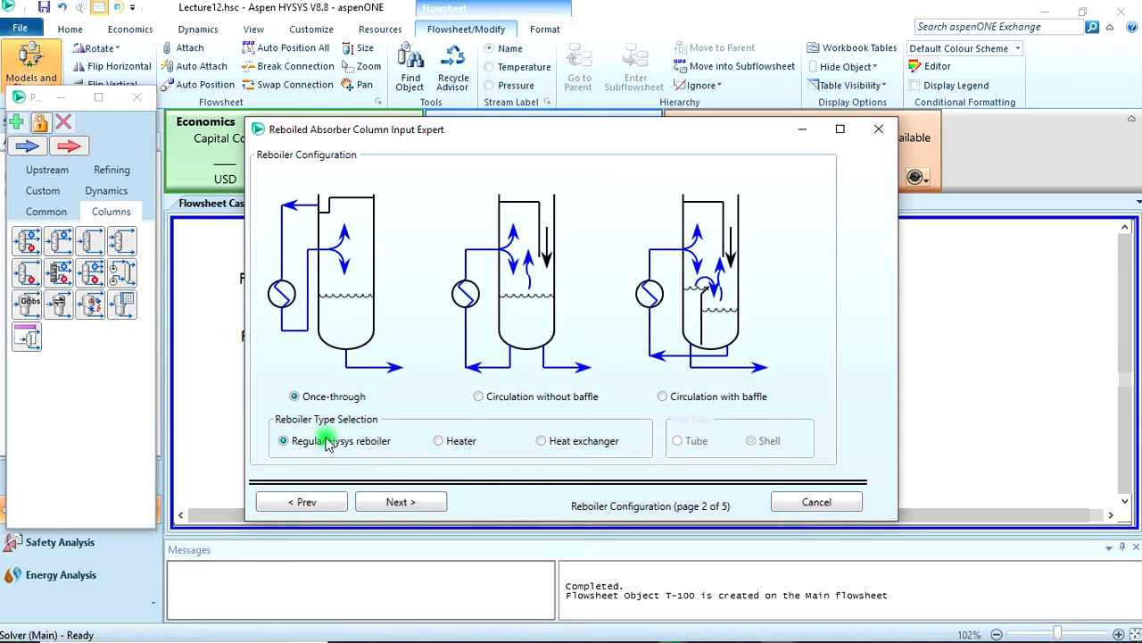
Keep the default reboiler and set top stage 330 psia and reboiler 335 psia pressures
click(420, 510)
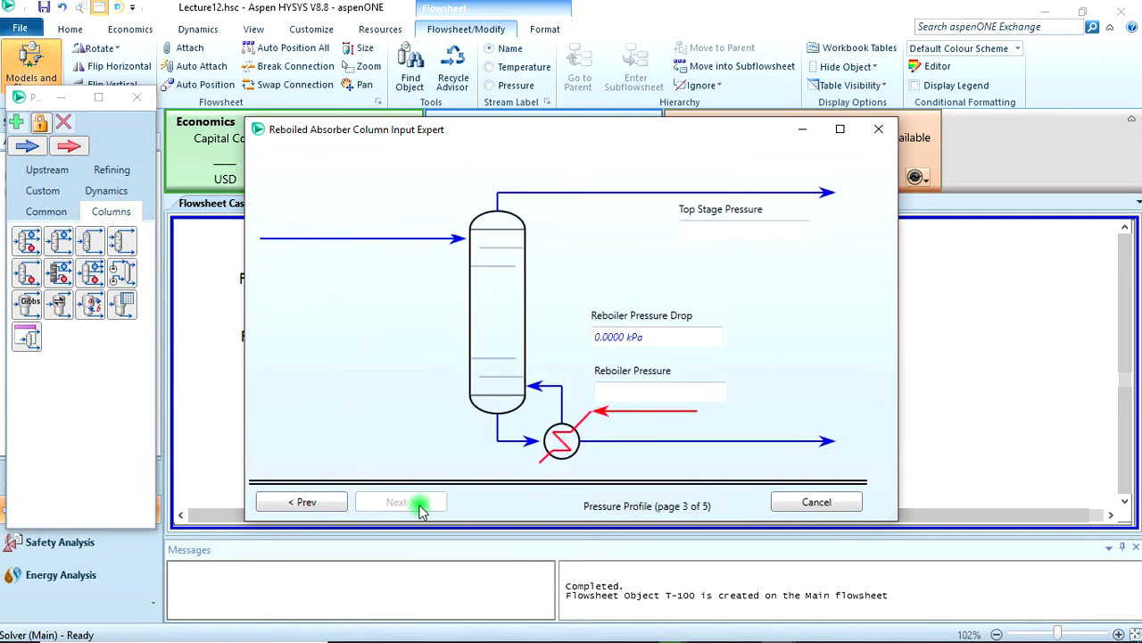
click(781, 234)
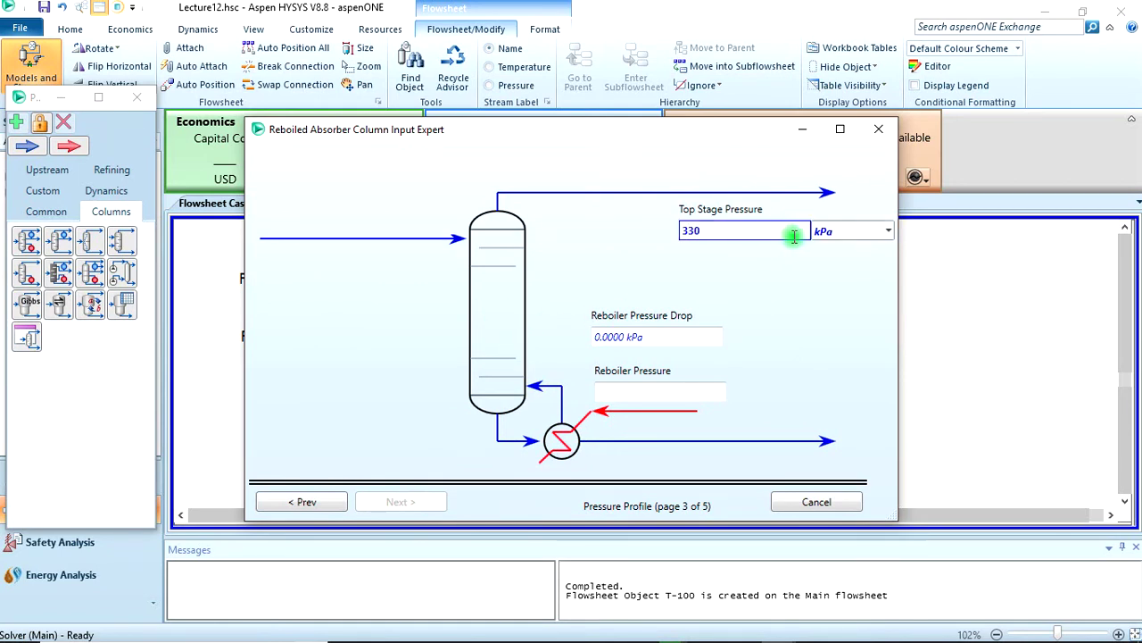
click(888, 232)
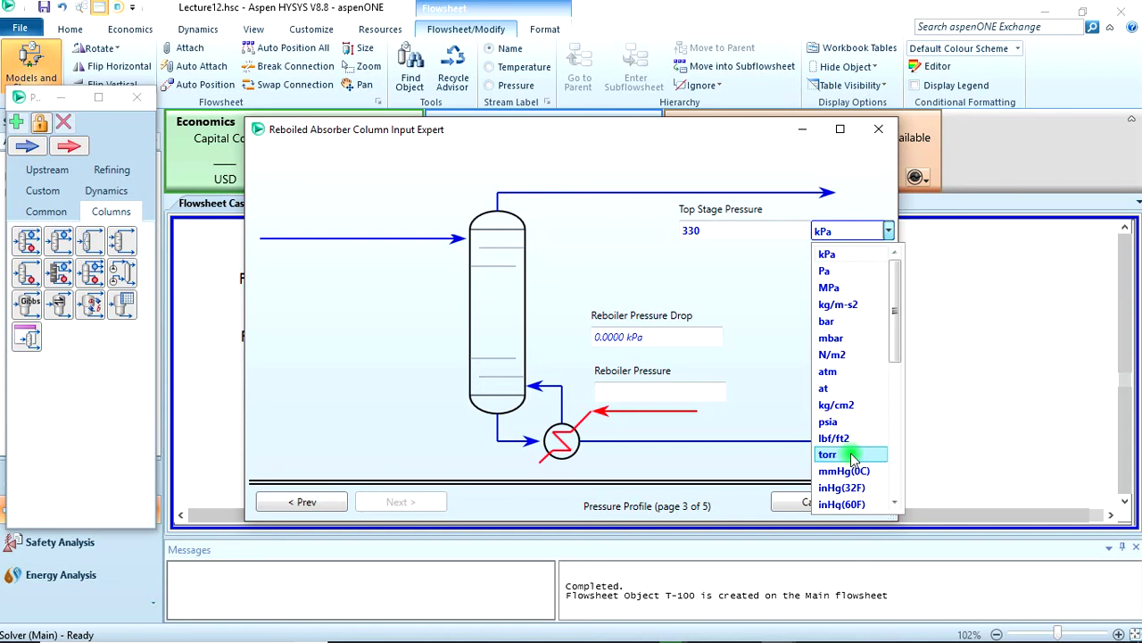
click(847, 422)
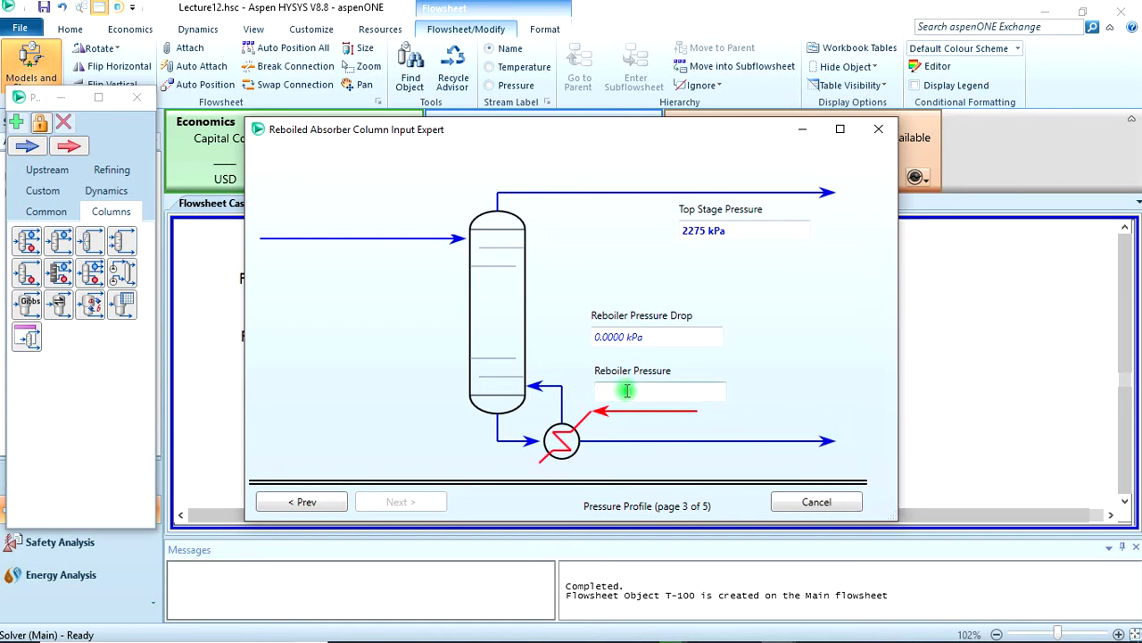
click(625, 392)
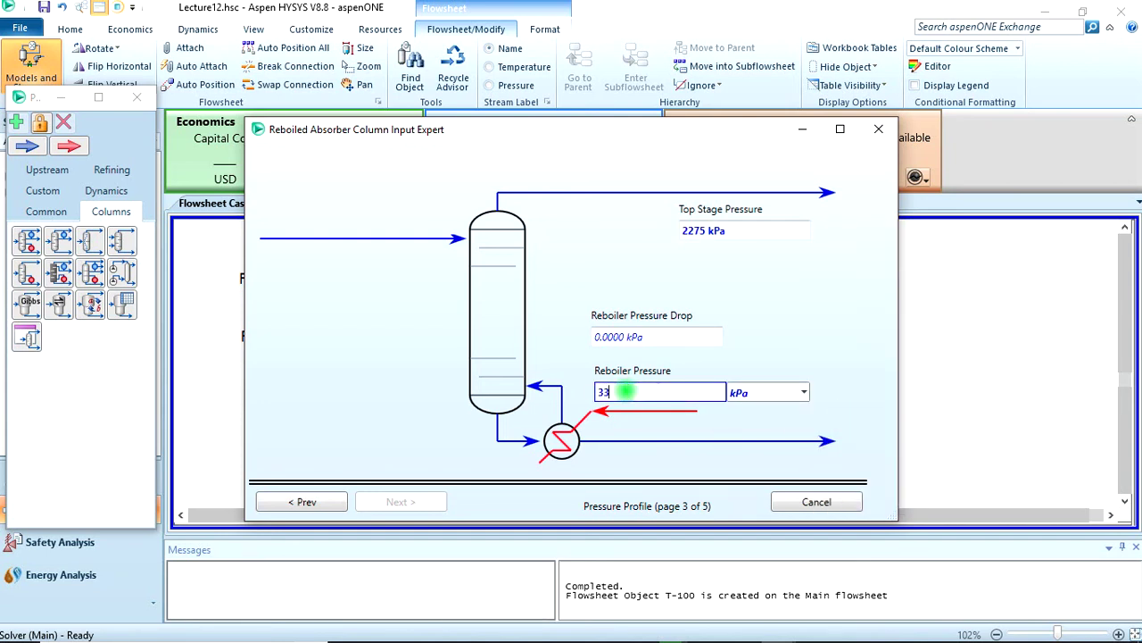
text(335)
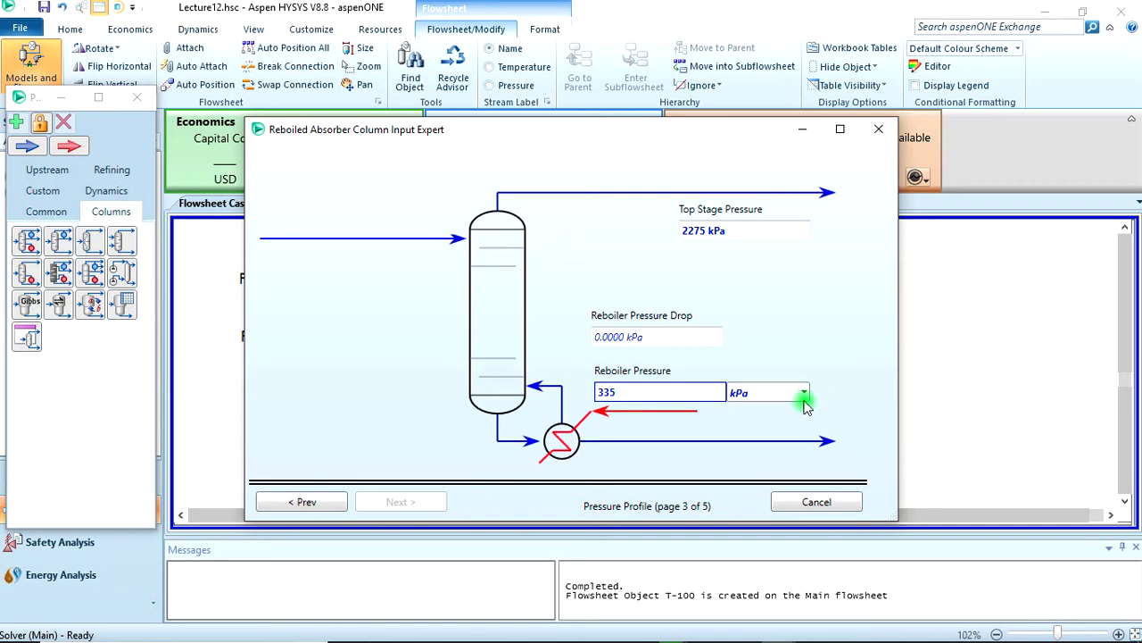
click(803, 392)
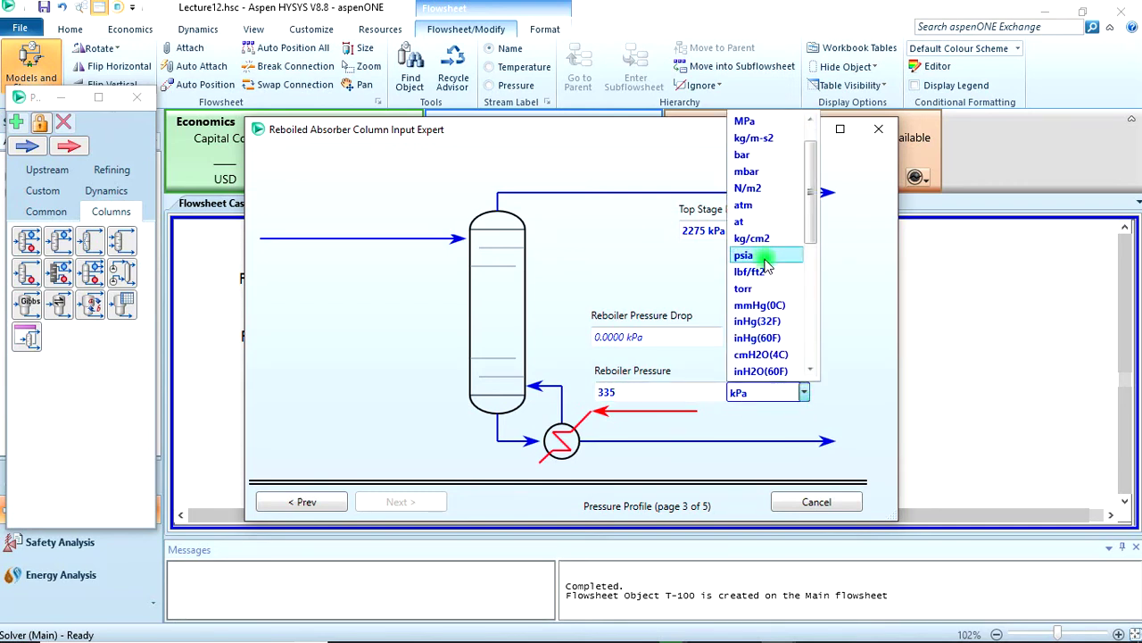
click(766, 259)
click(409, 505)
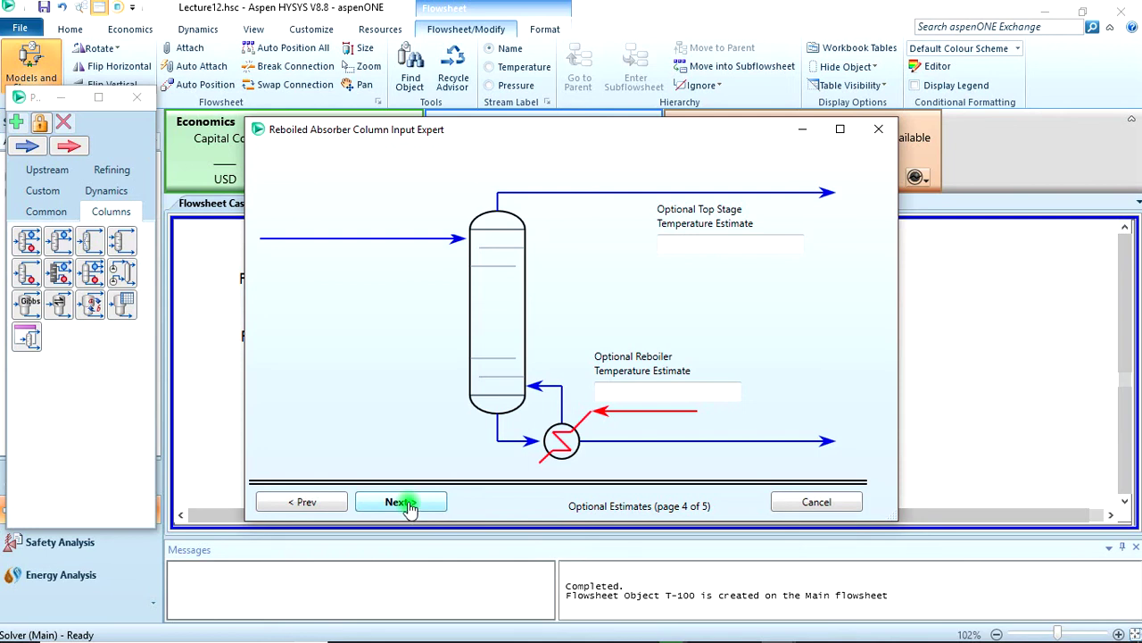
Enter Fahrenheit temperature estimates (-87.22 °C top, 26.67 °C reboiler) and finish the wizard
click(755, 244)
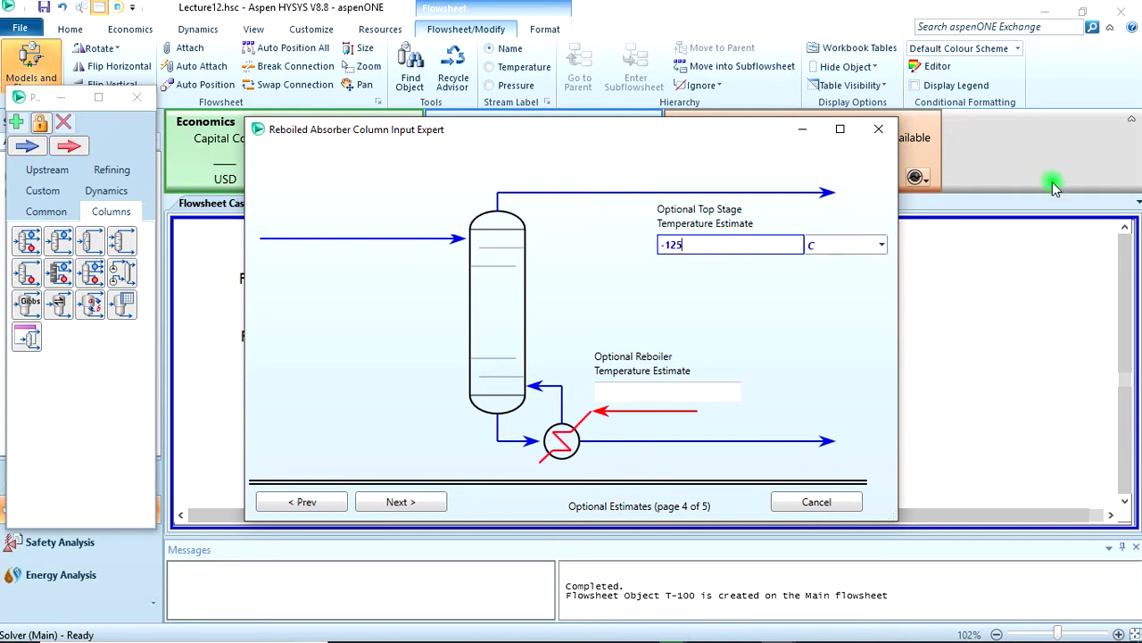
click(879, 244)
click(823, 303)
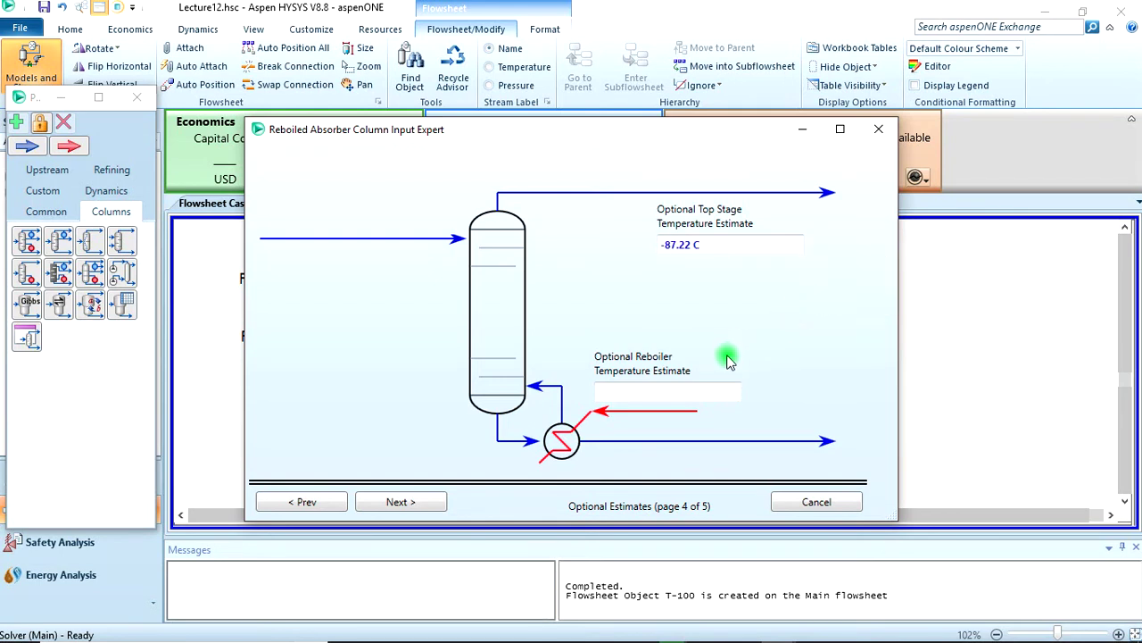
click(704, 387)
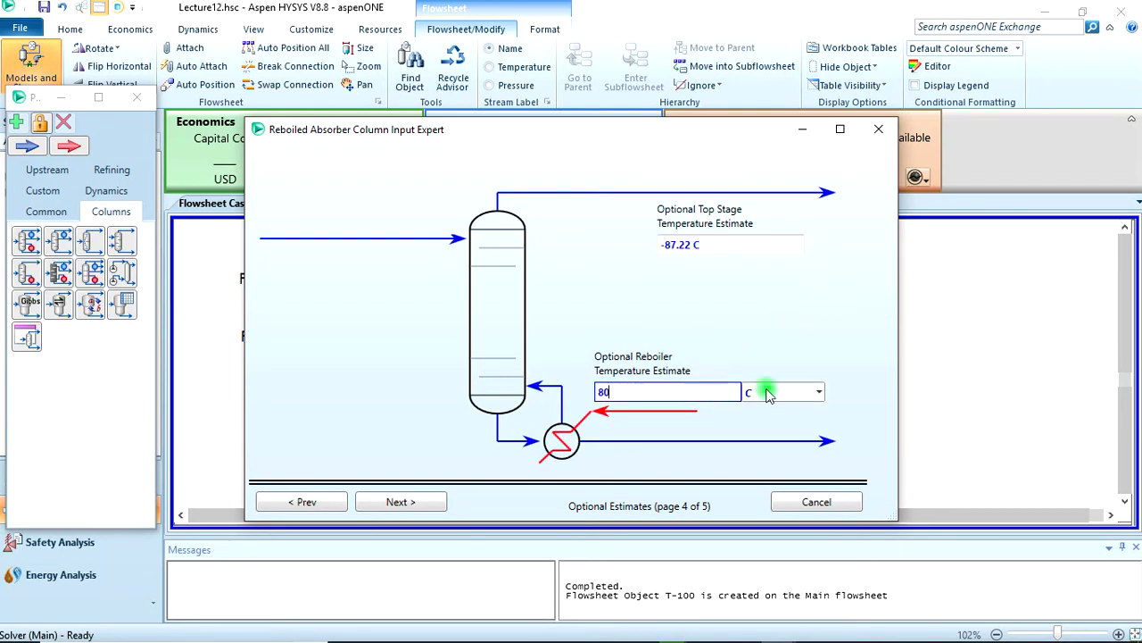
click(822, 391)
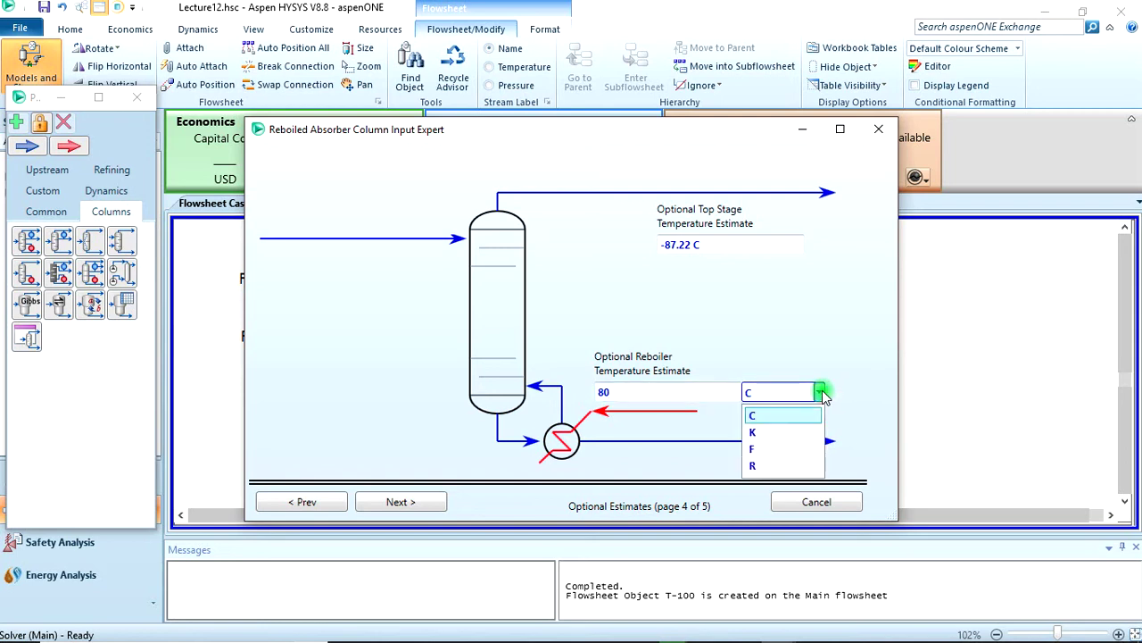
click(789, 449)
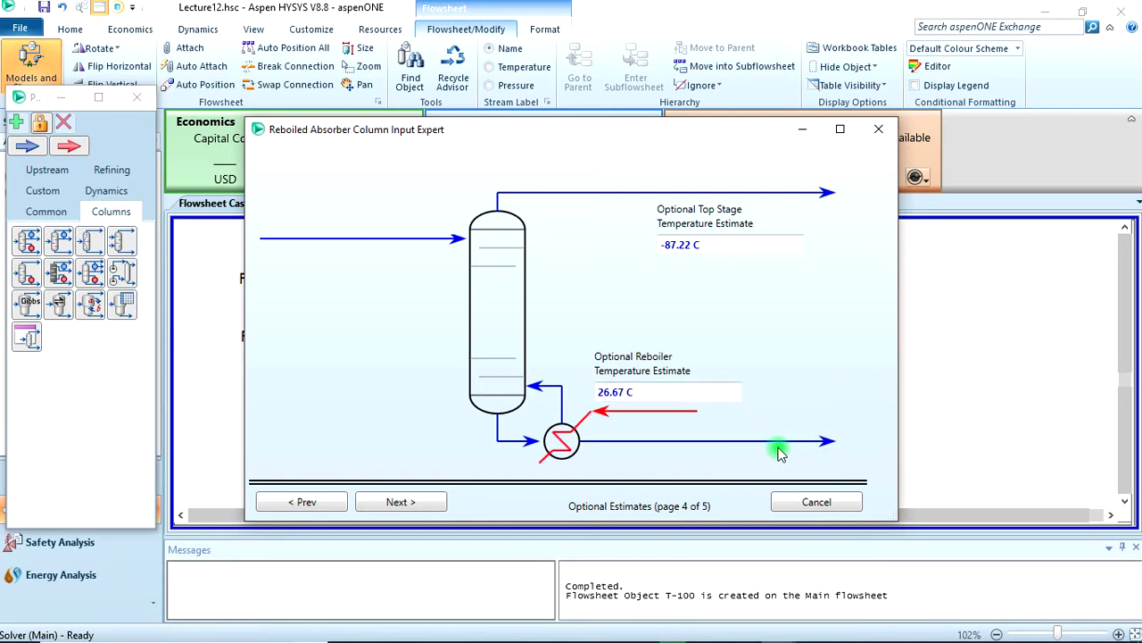
click(425, 501)
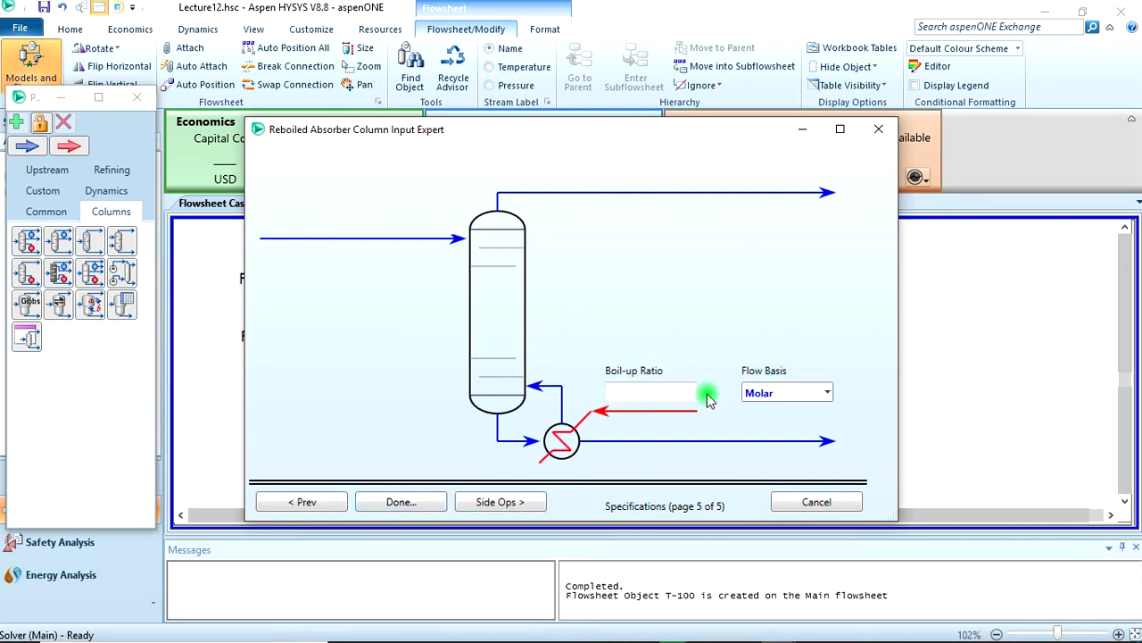
click(382, 507)
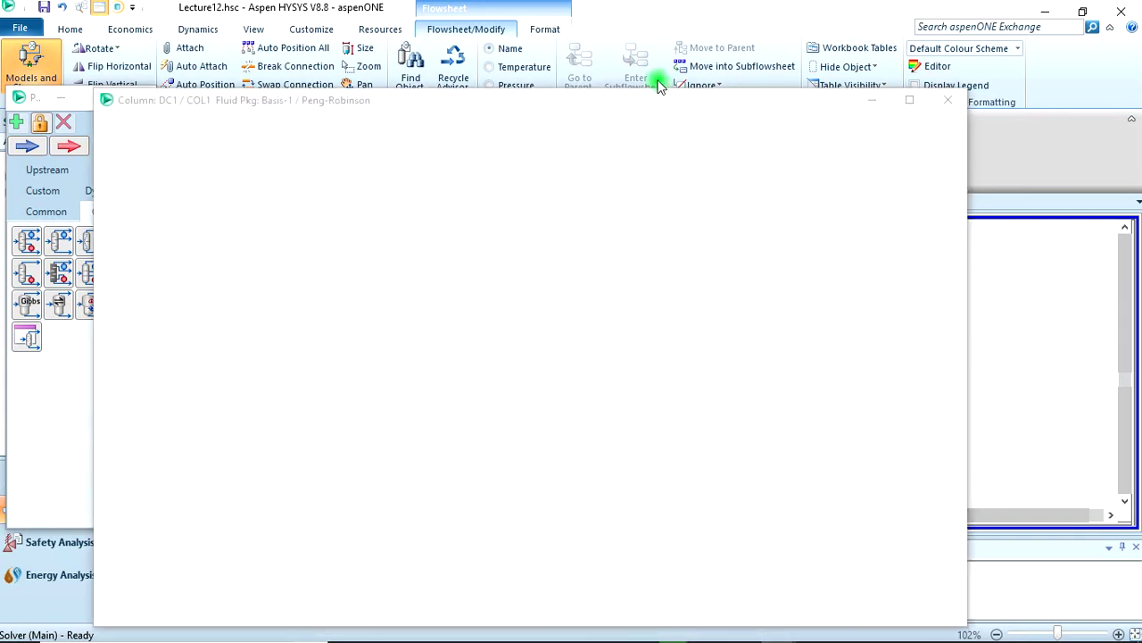
On the Monitor page, set the Ovhd Prod Rate specified value to 1338 kgmole/h
drag(638, 105, 648, 56)
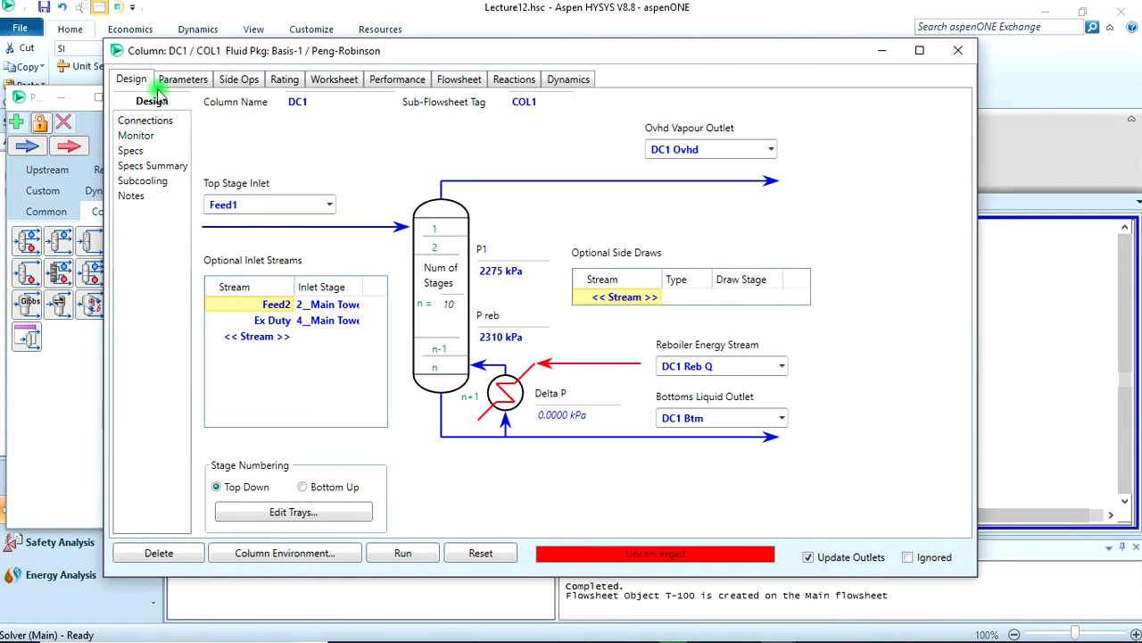
click(133, 138)
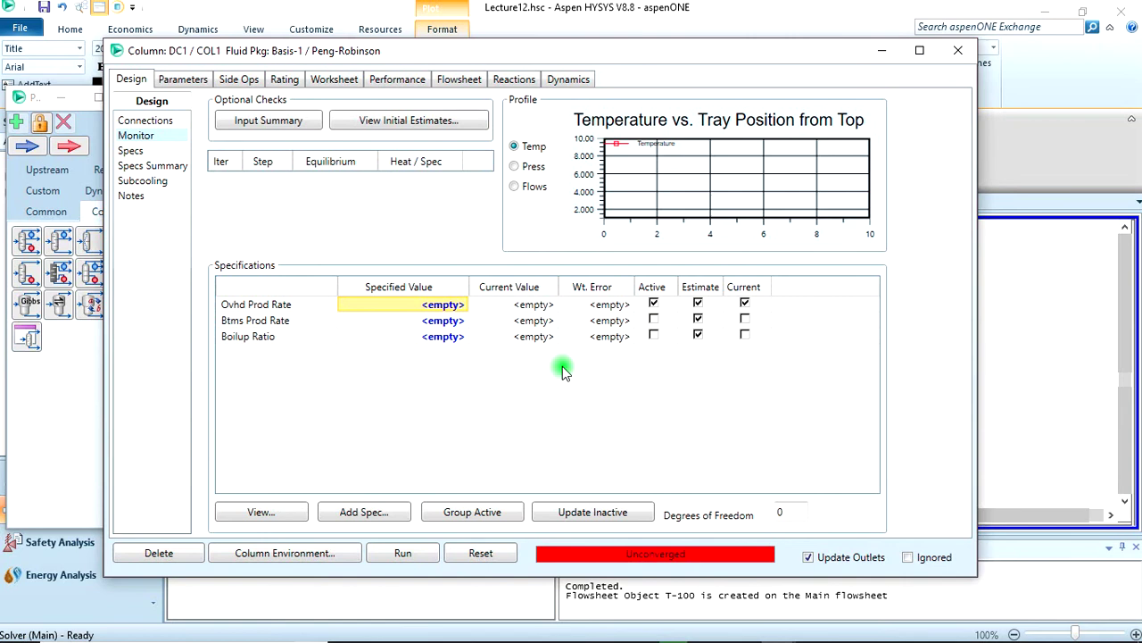
click(431, 306)
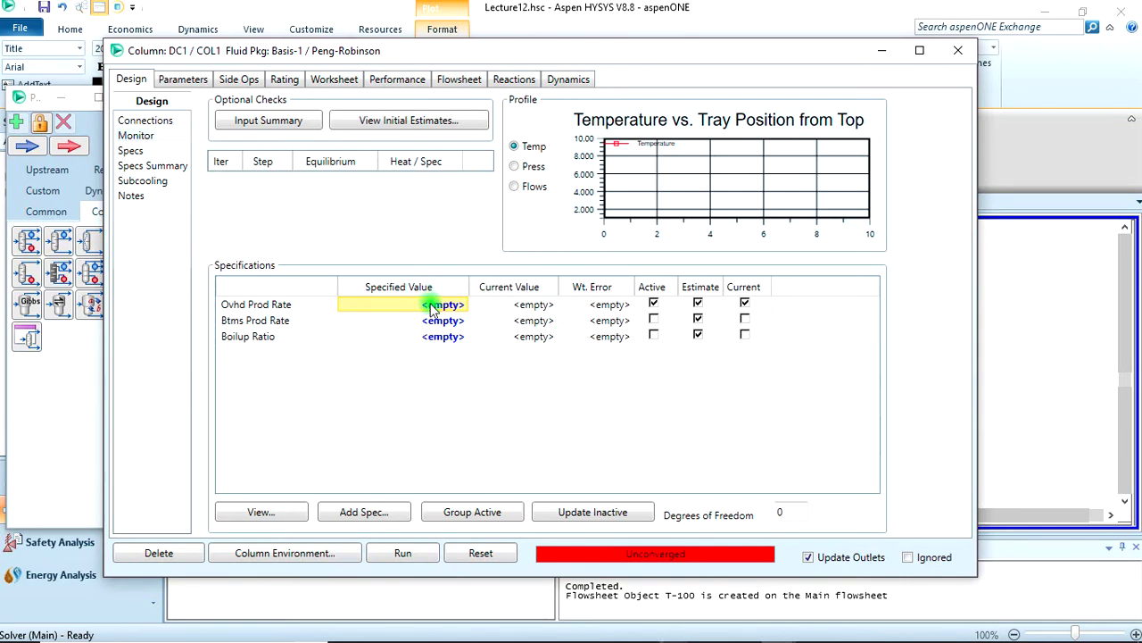
text(1338)
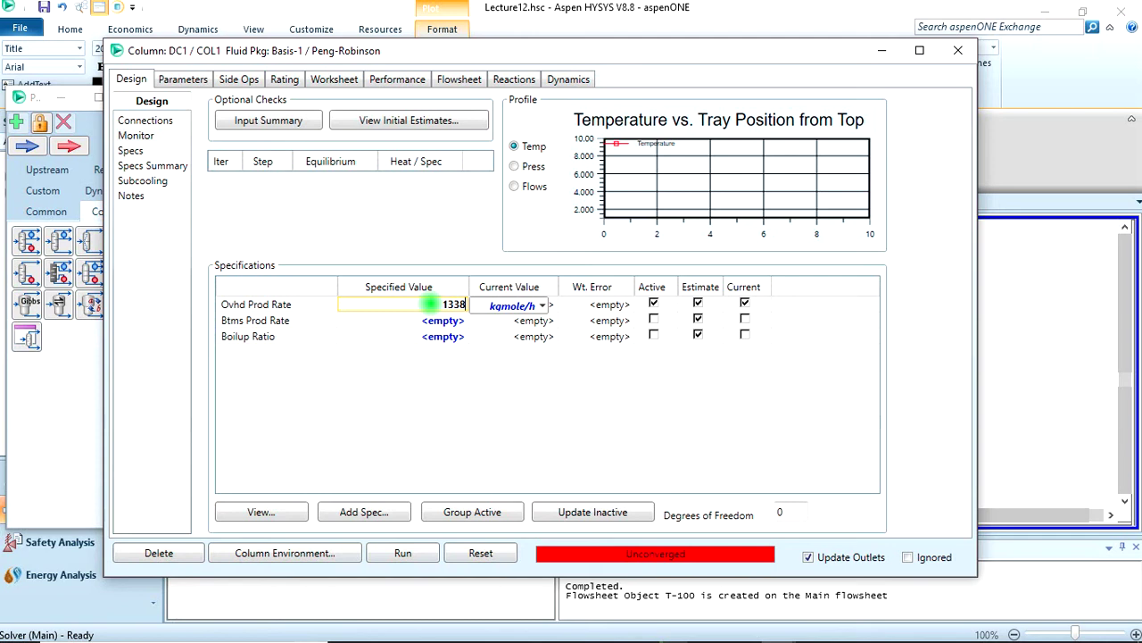
key(Return)
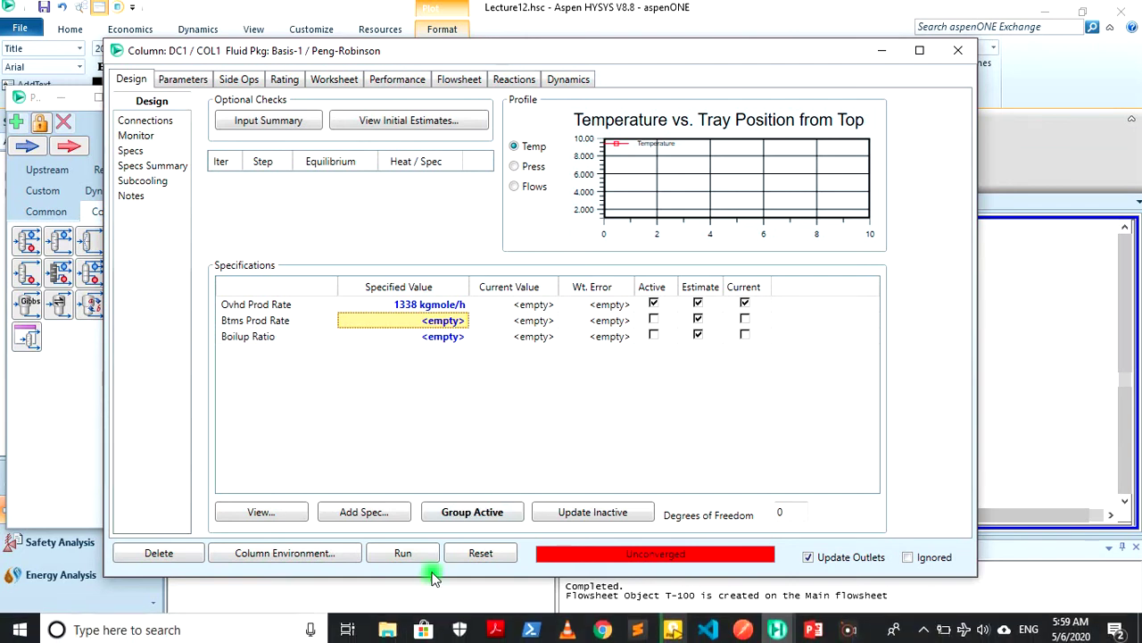
Run DC1 to convergence (bottoms 497.0, boilup ratio 1.877) and close the column window
click(403, 553)
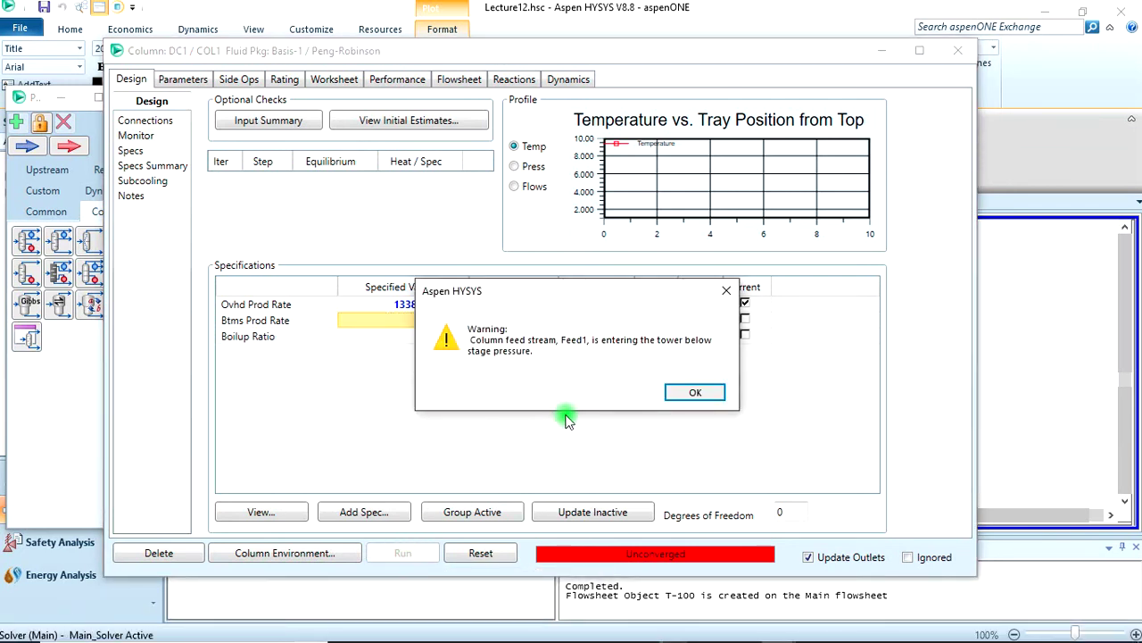
click(702, 393)
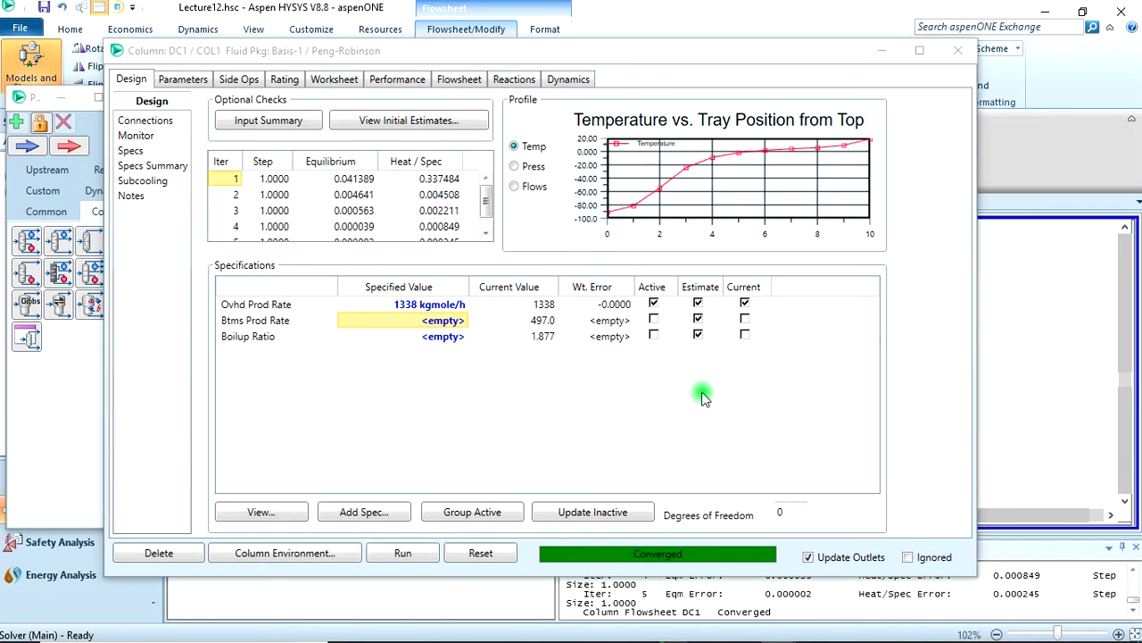
click(487, 232)
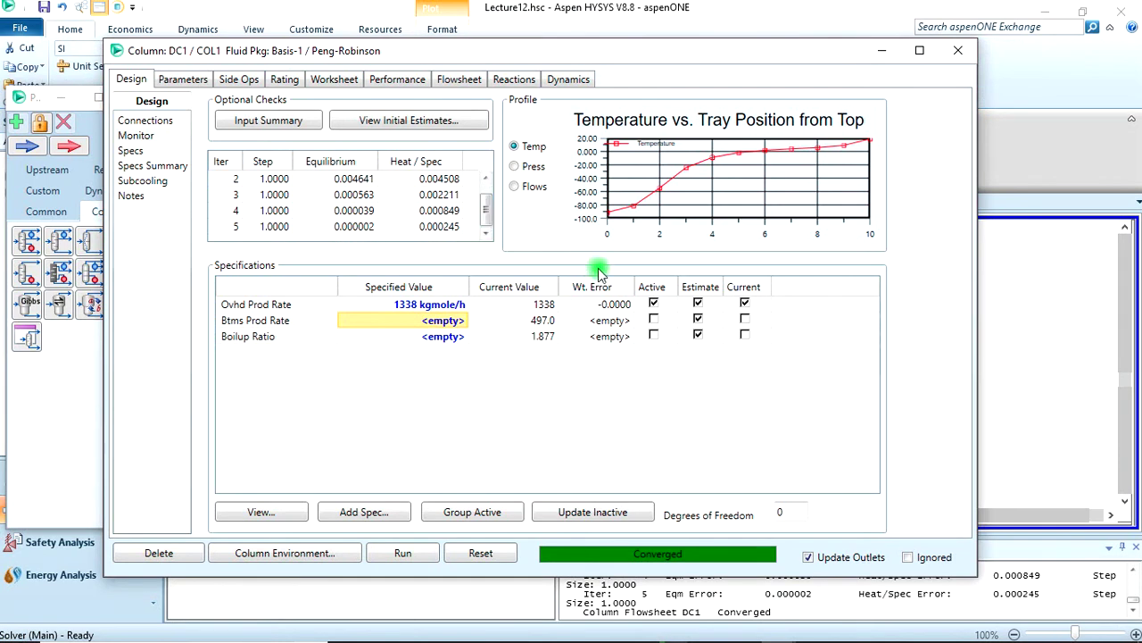
click(968, 60)
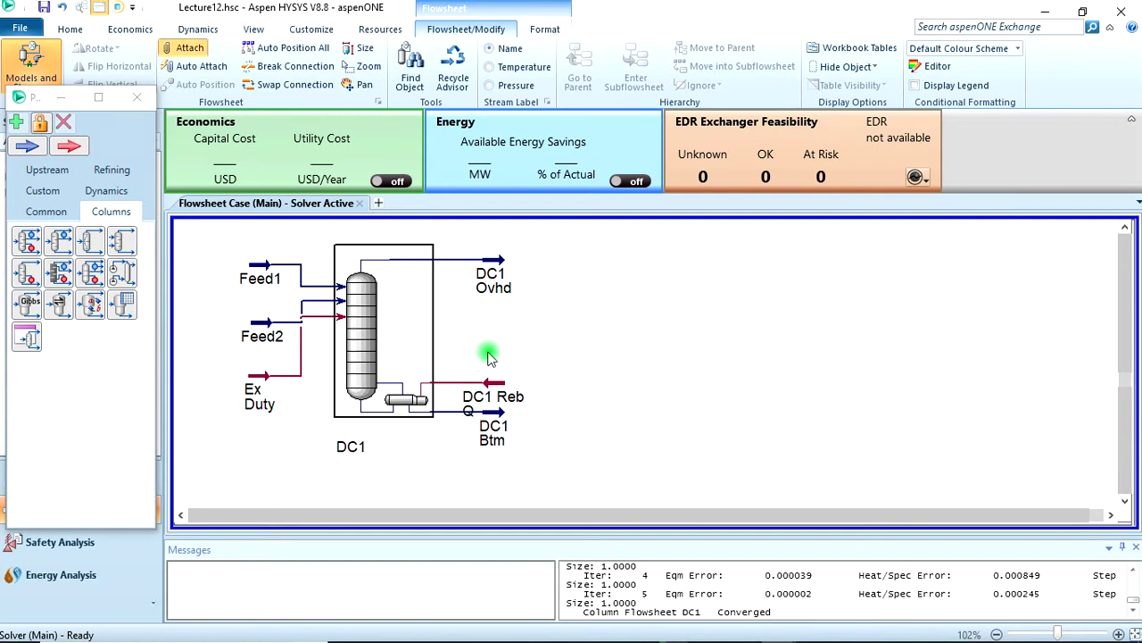
Reposition Feed2 beside the column and Ex Duty below it on the flowsheet
scroll(485, 357, up, 2)
scroll(486, 357, down, 3)
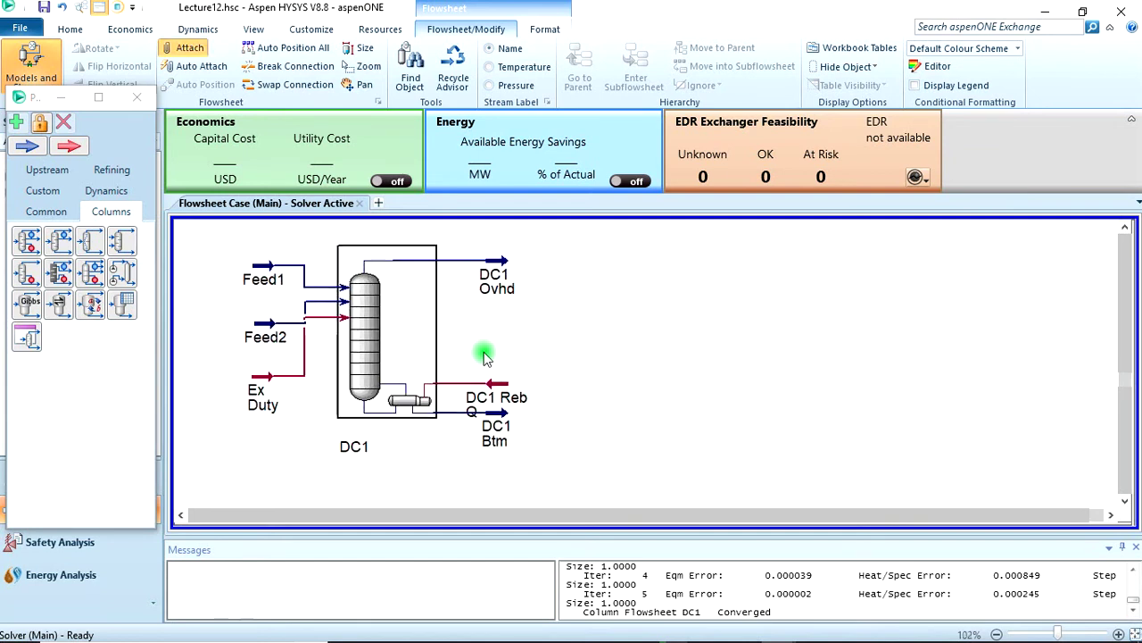
click(576, 294)
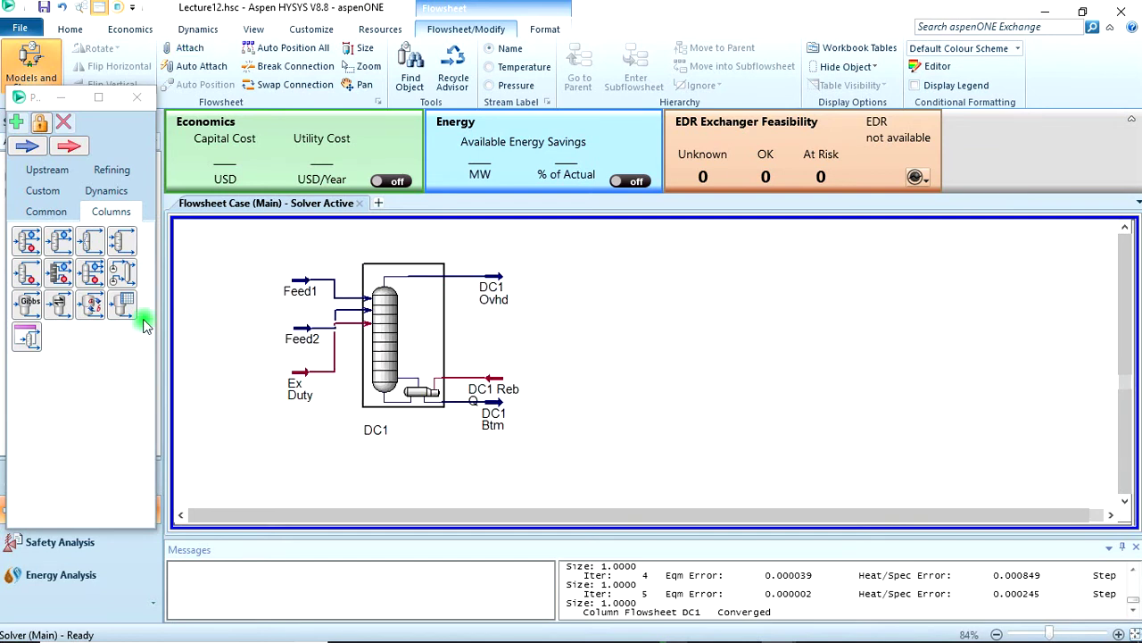
mouse_move(302, 332)
drag(302, 332, 300, 316)
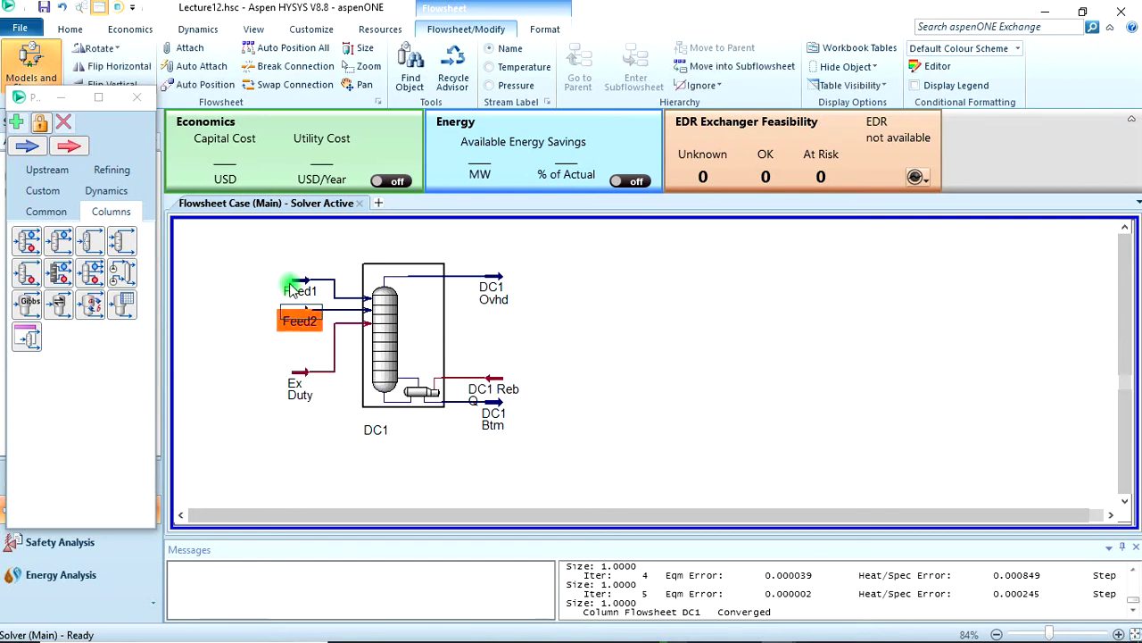
click(299, 373)
drag(299, 377, 236, 328)
click(306, 365)
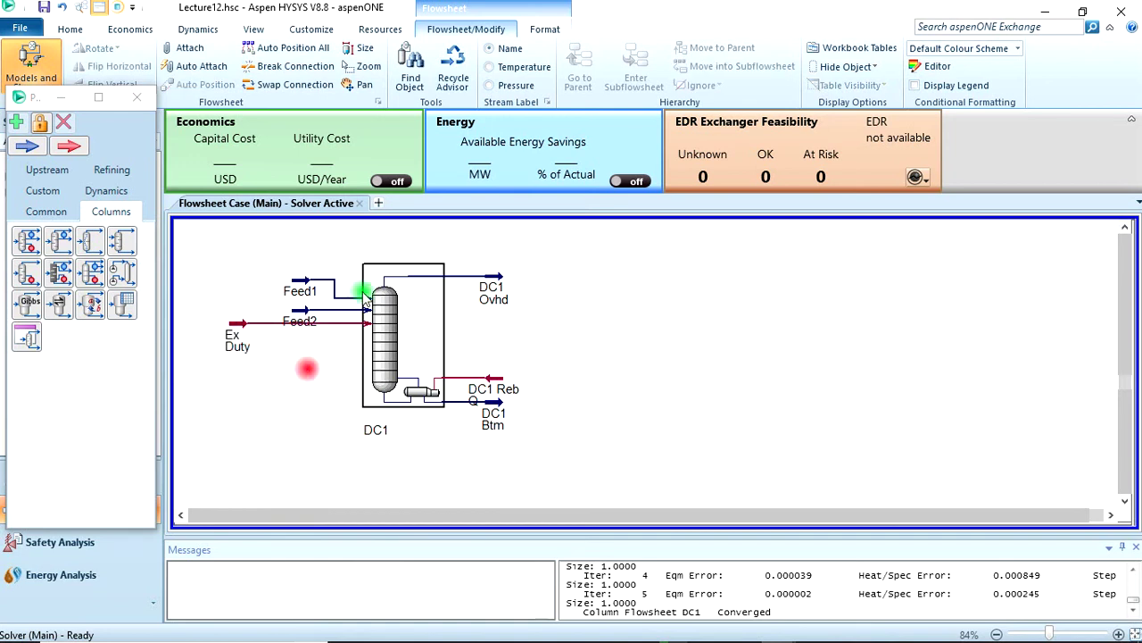
click(238, 344)
drag(239, 346, 357, 292)
drag(265, 344, 296, 367)
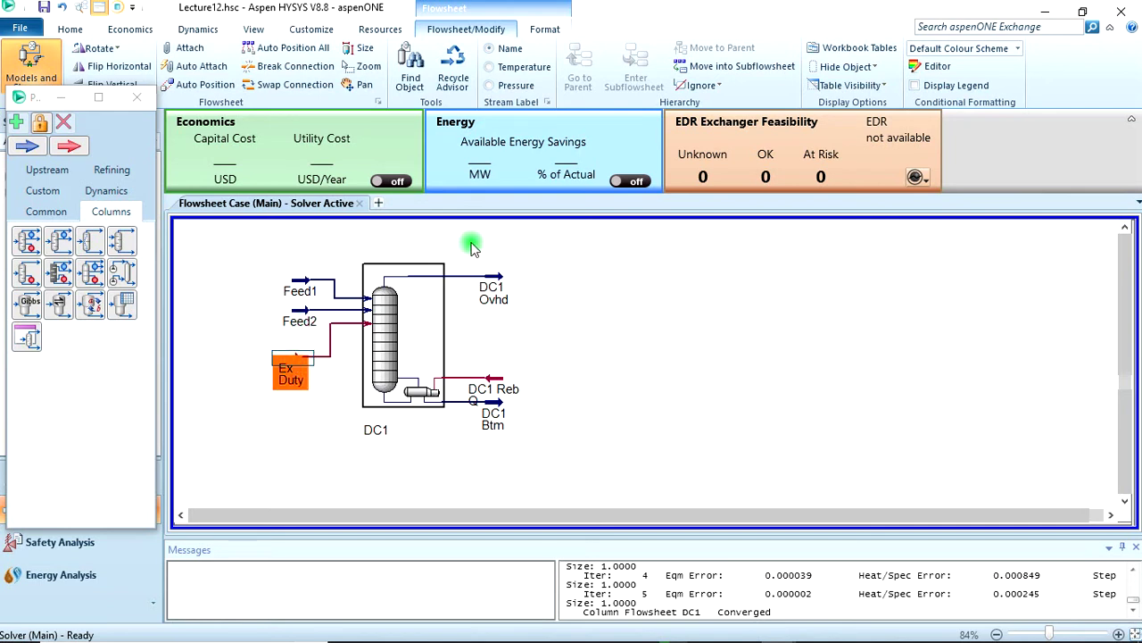
click(454, 255)
Move the DC1 label above the column, shift DC1 Btm right, and reopen DC1
right_click(395, 399)
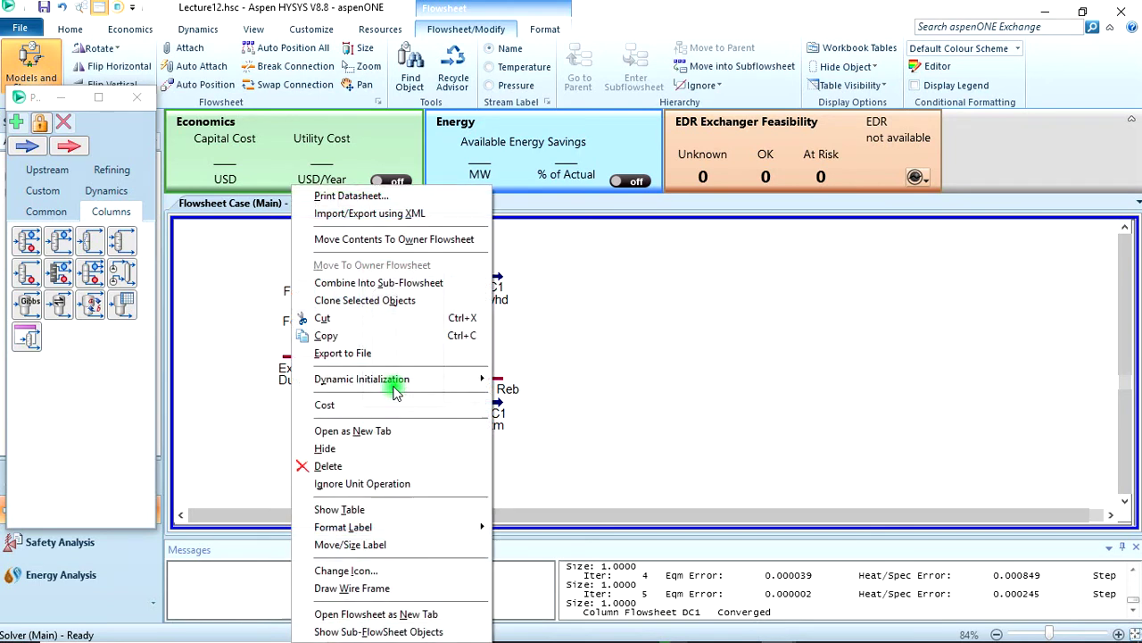
click(402, 545)
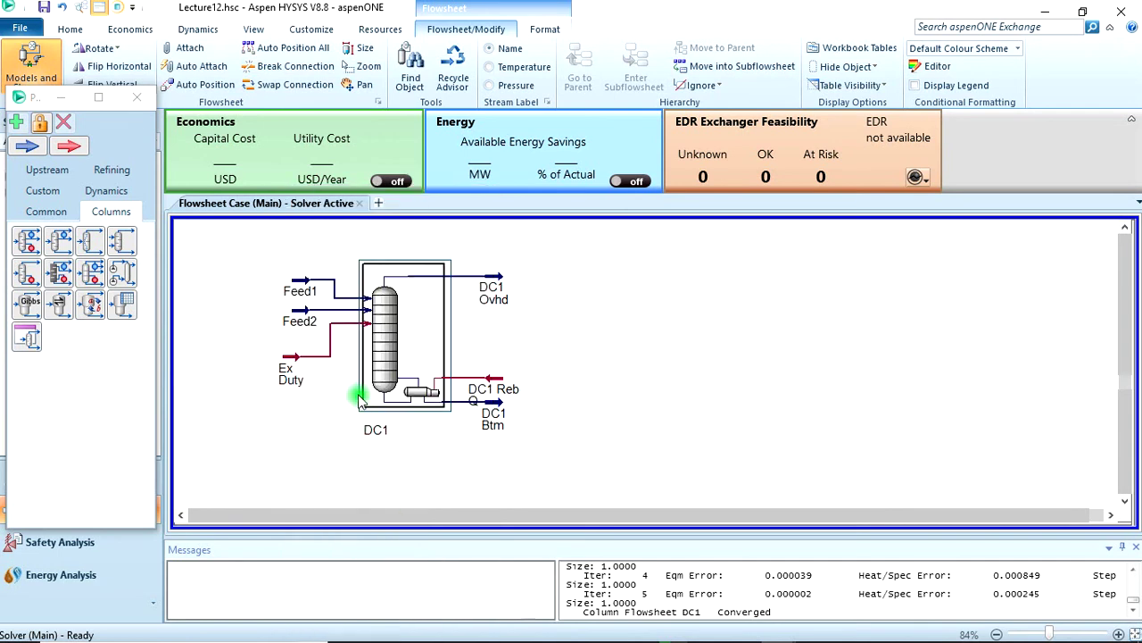
drag(414, 274, 402, 253)
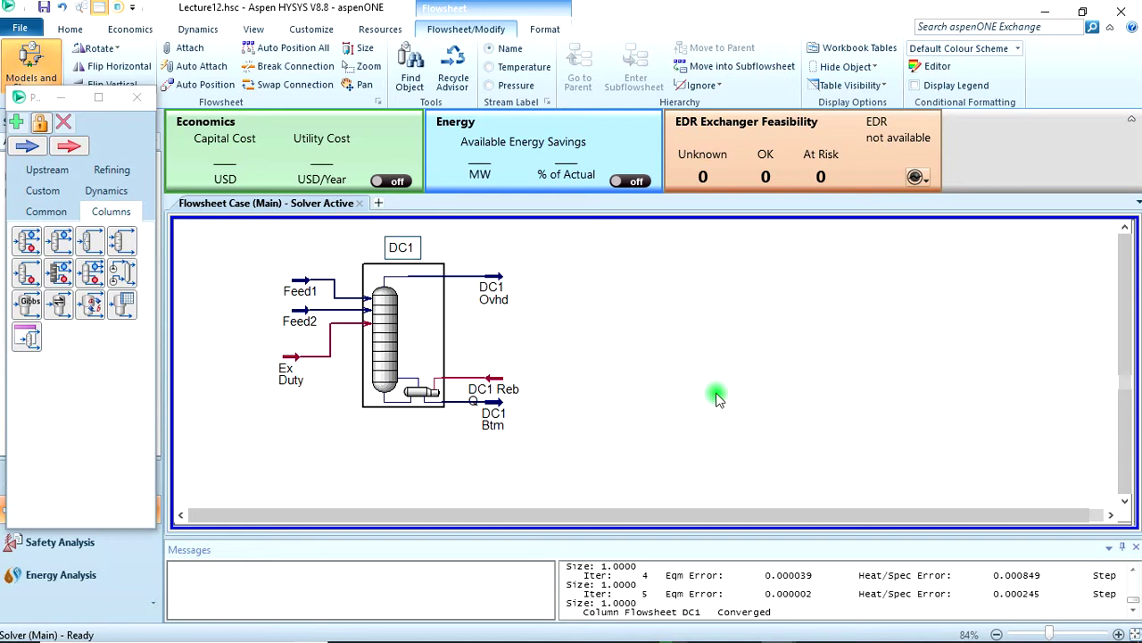
drag(525, 412, 538, 410)
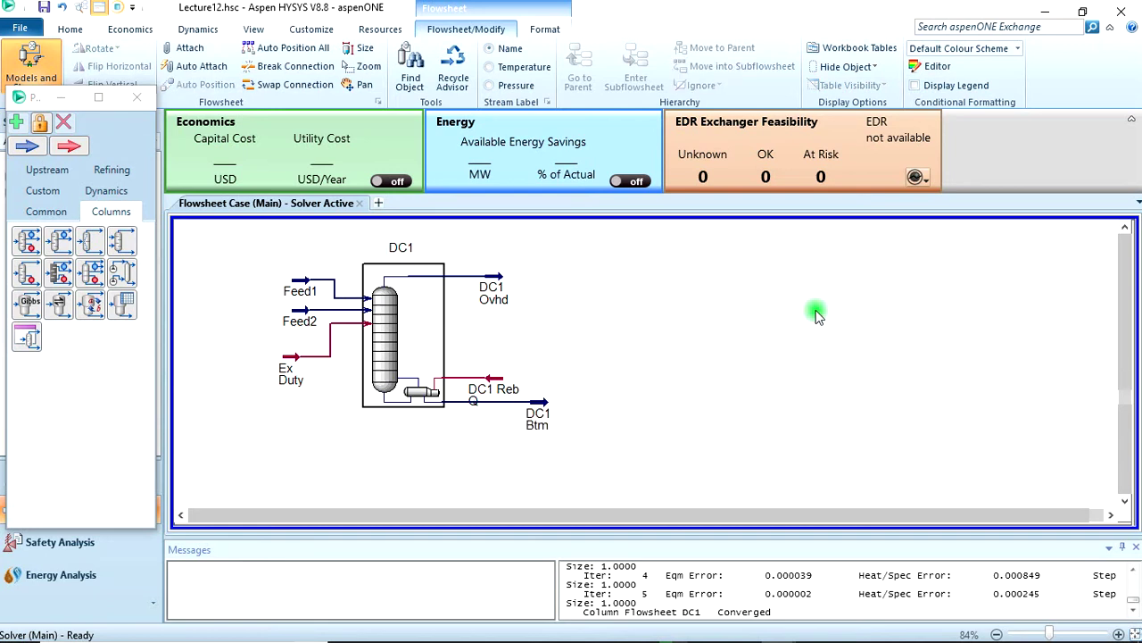
click(393, 339)
double_click(392, 339)
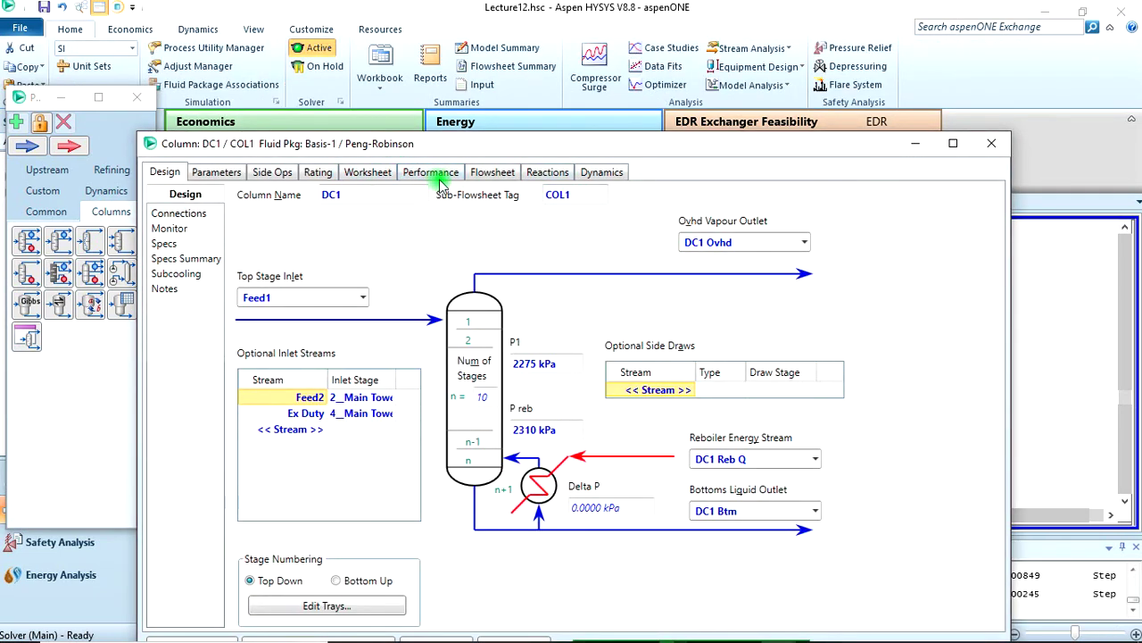
Show DC1's worksheet compositions and point out the overhead methane fraction of 0.9707
click(440, 179)
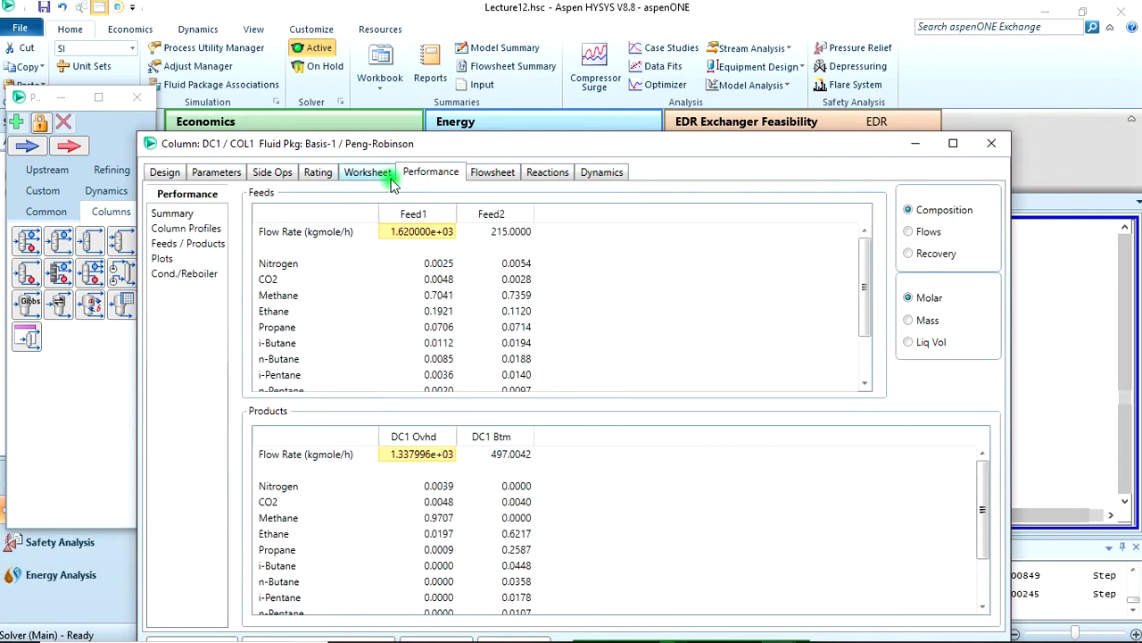
click(373, 173)
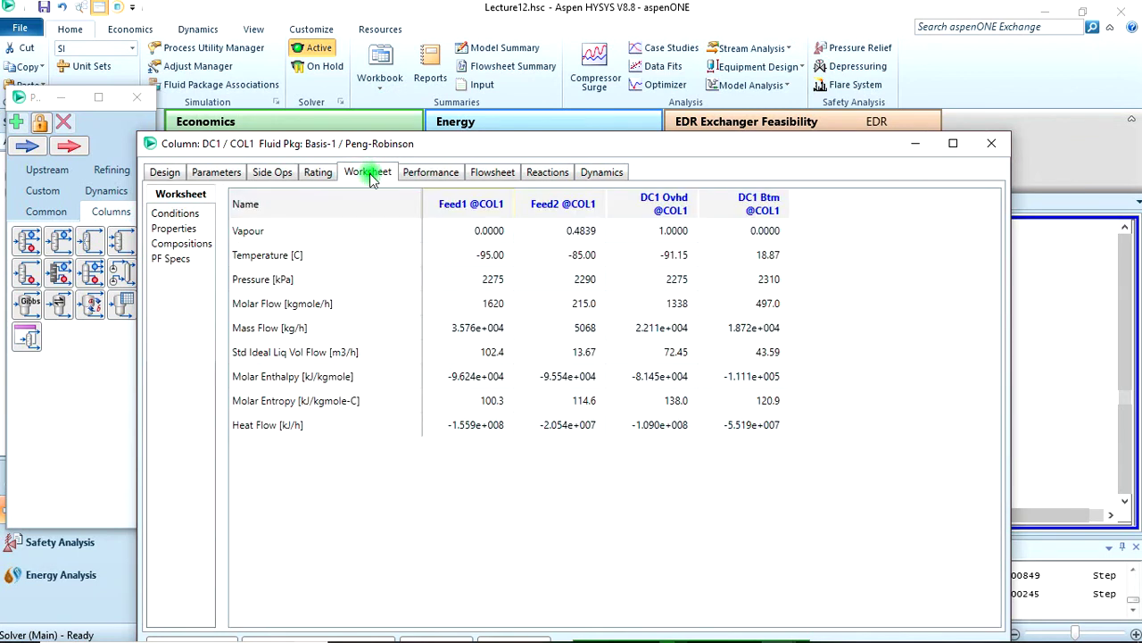
click(194, 246)
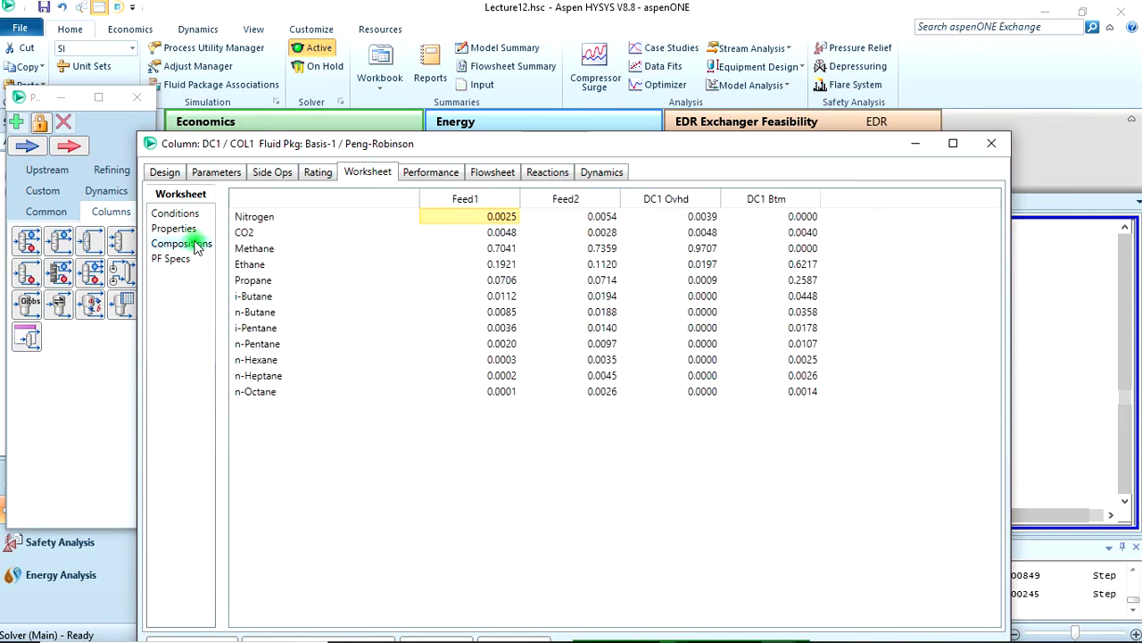
click(680, 250)
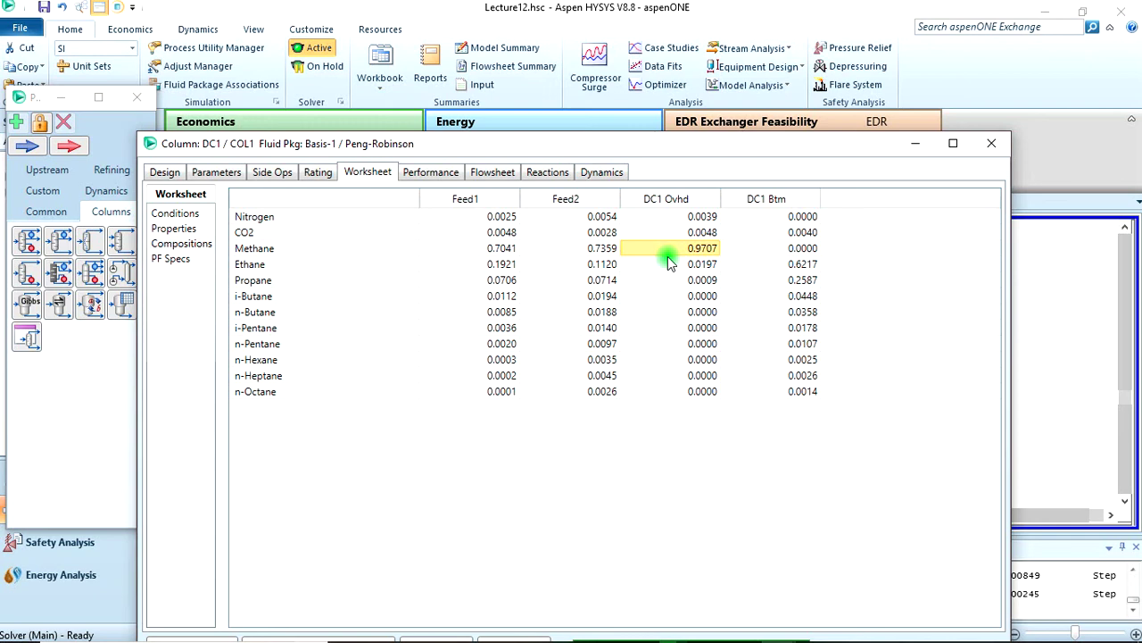
key(alt+Tab)
key(alt+Tab)
key(alt+Tab)
Reopen column DC1 on its Monitor page and select the 1338 kgmole/h Ovhd Prod Rate spec
click(994, 148)
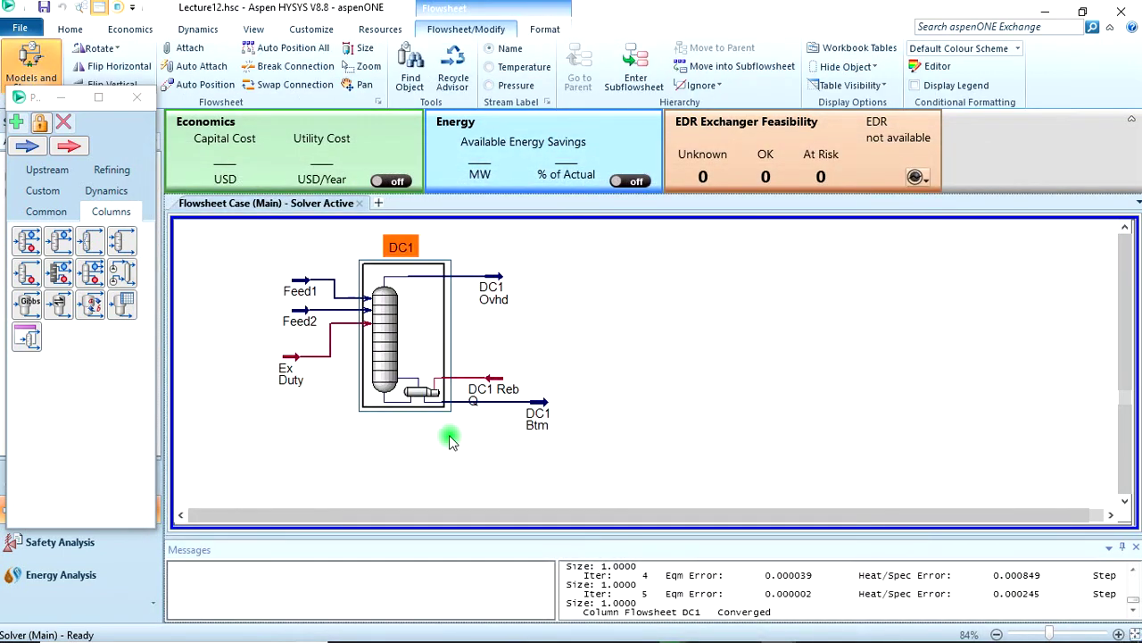
double_click(397, 346)
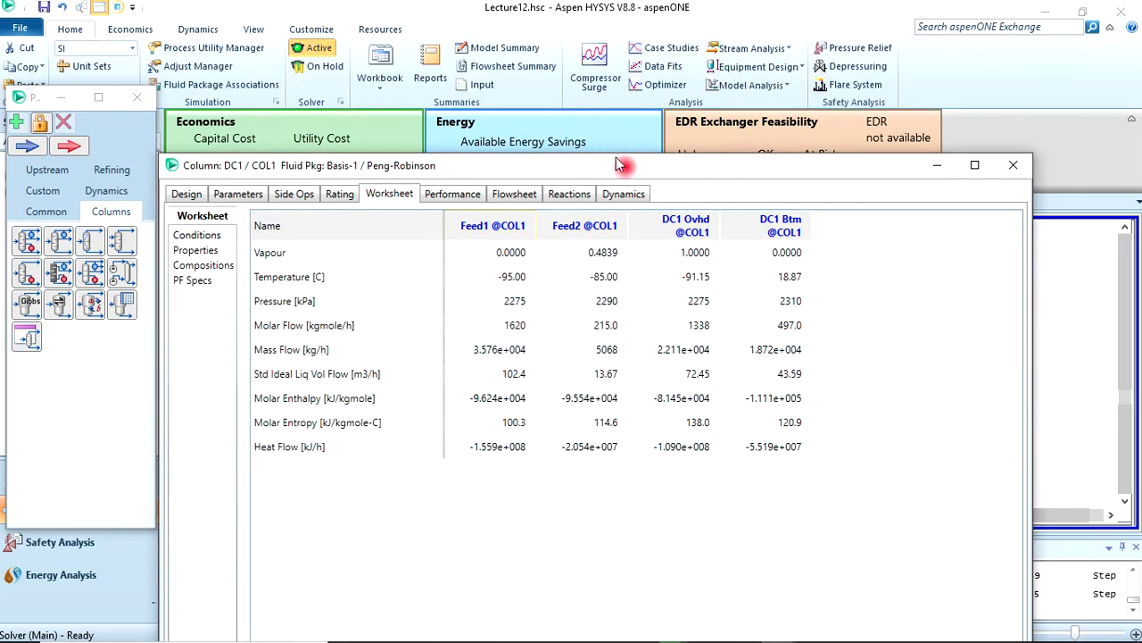
drag(622, 166, 547, 47)
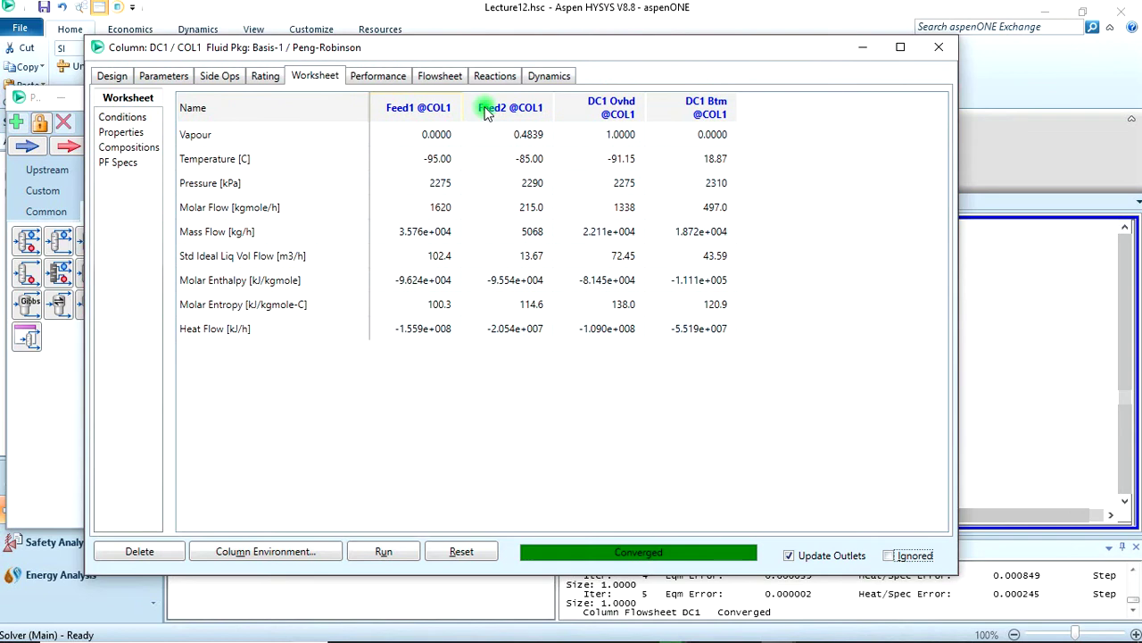
click(111, 76)
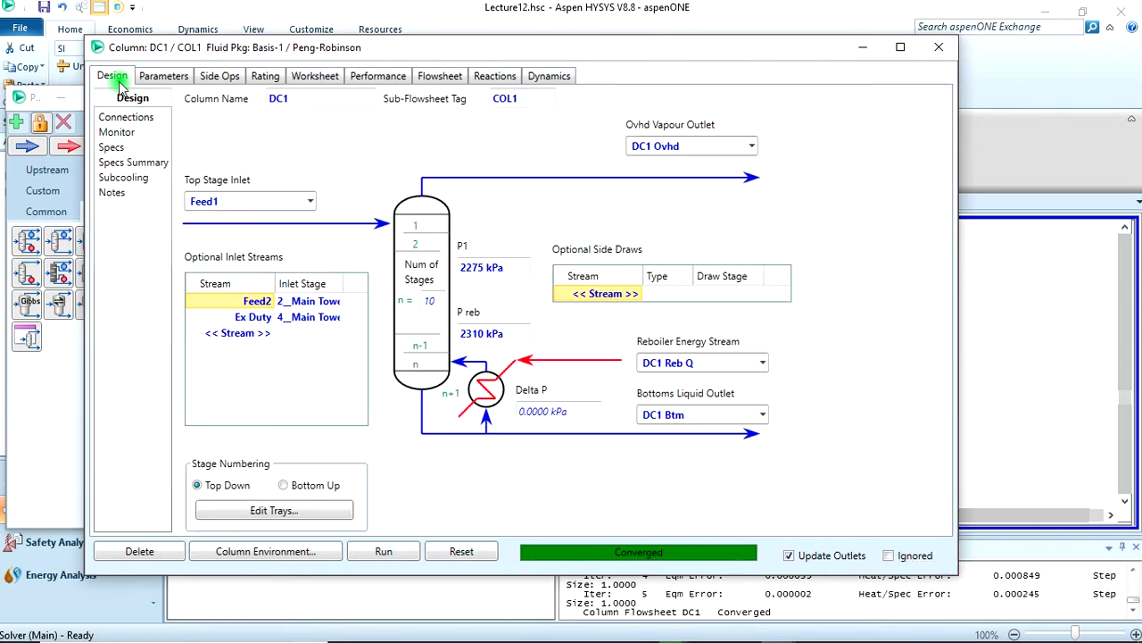
click(116, 133)
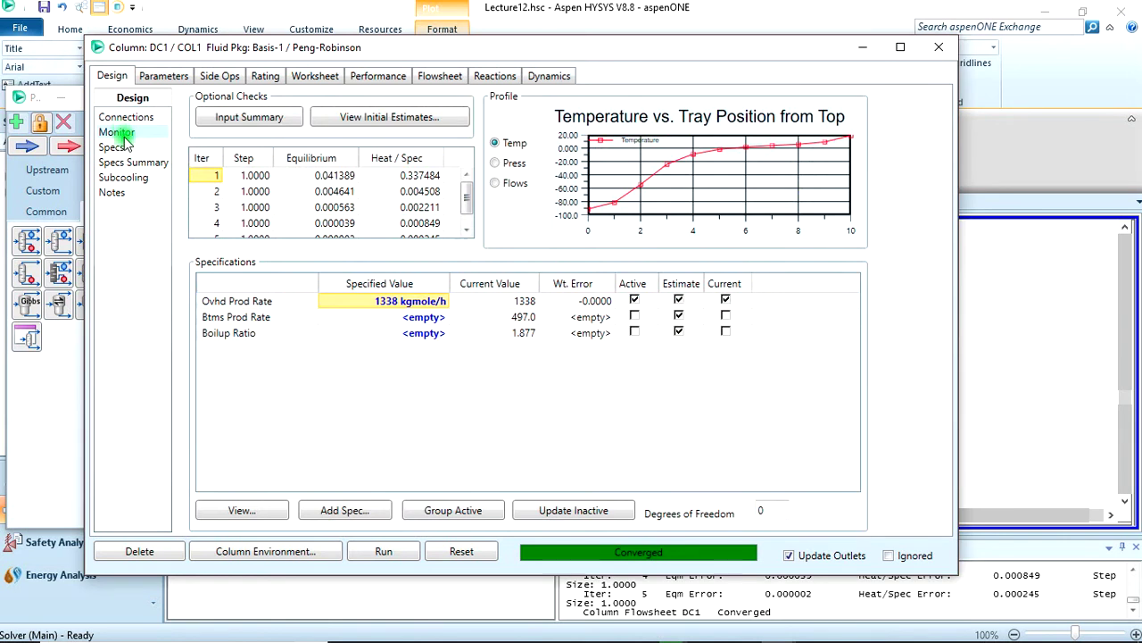
click(303, 304)
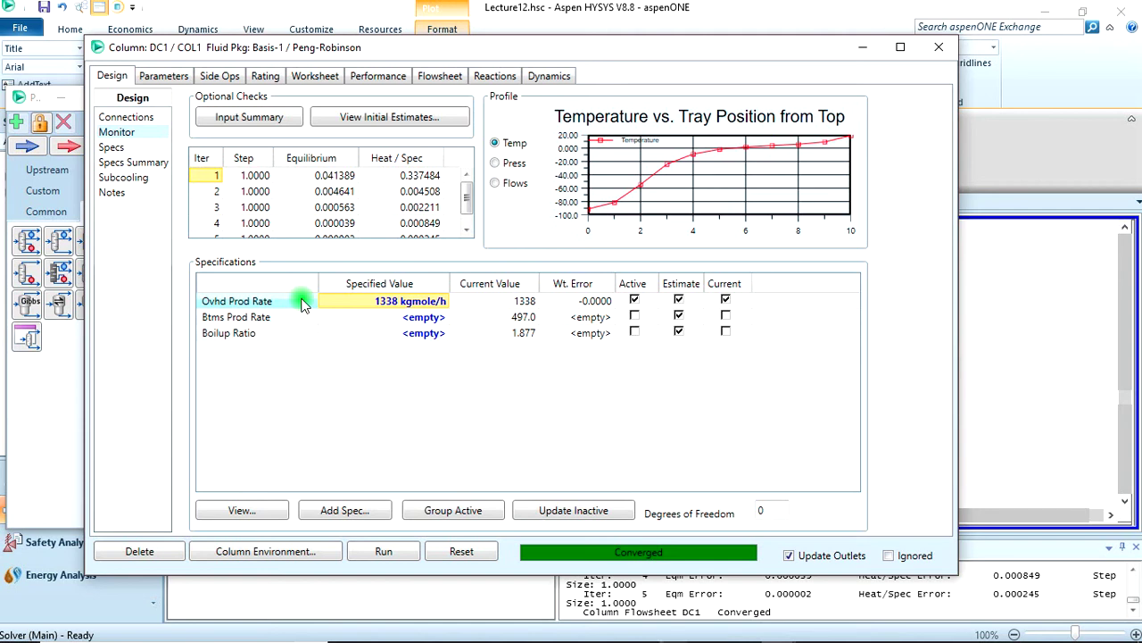
Clear the 1338 kgmole/h Ovhd Prod Rate value and begin adding a Column Component Fraction spec
click(430, 304)
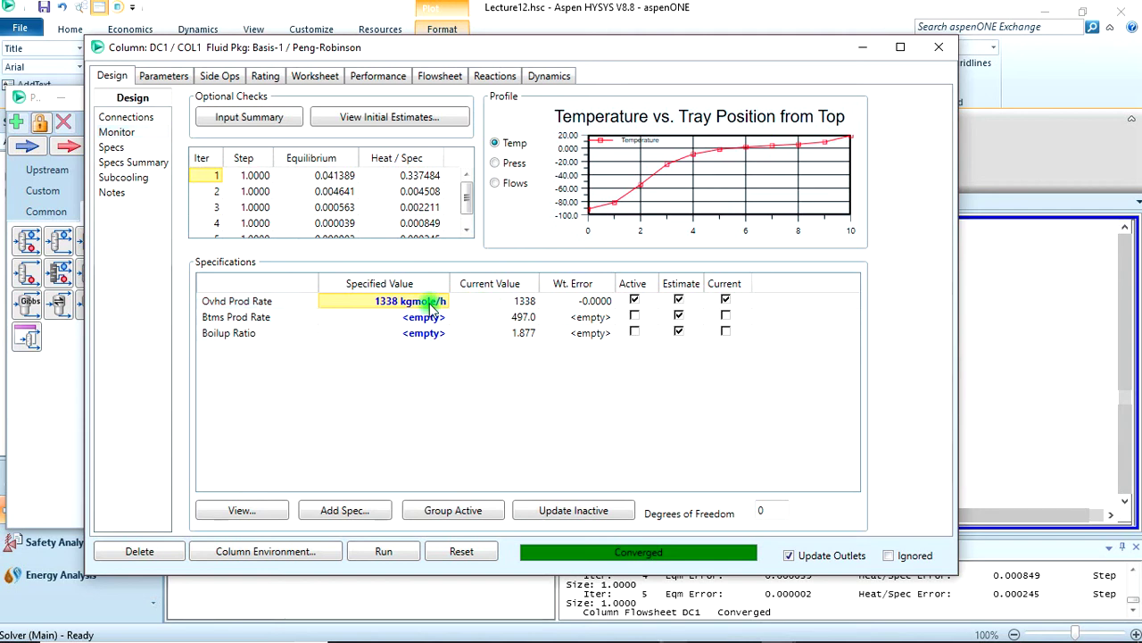
key(Delete)
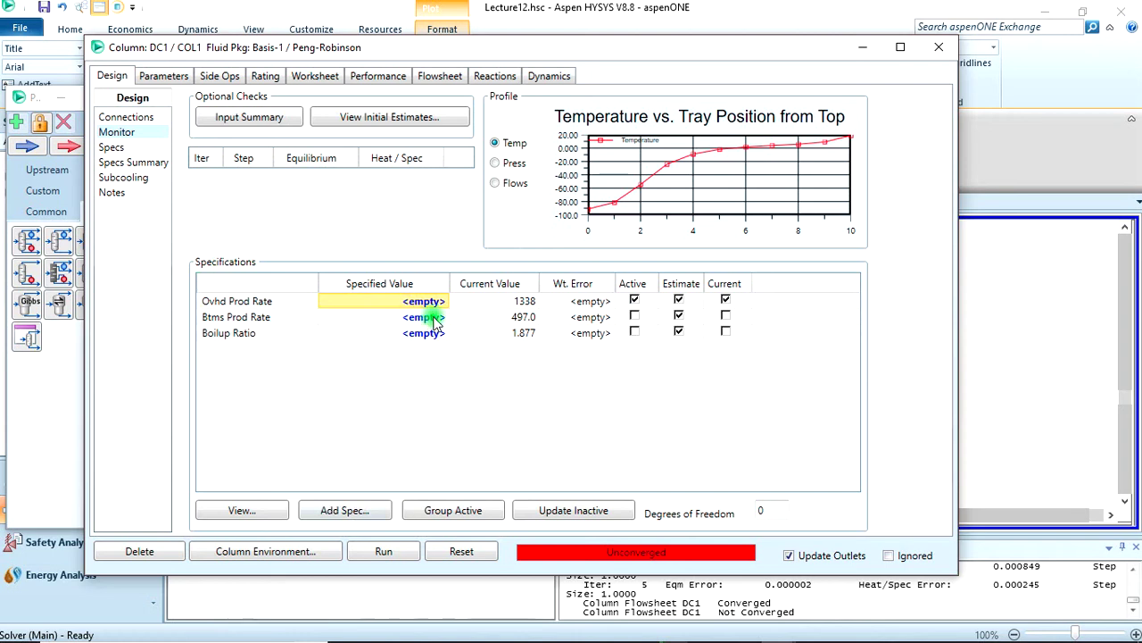
click(110, 148)
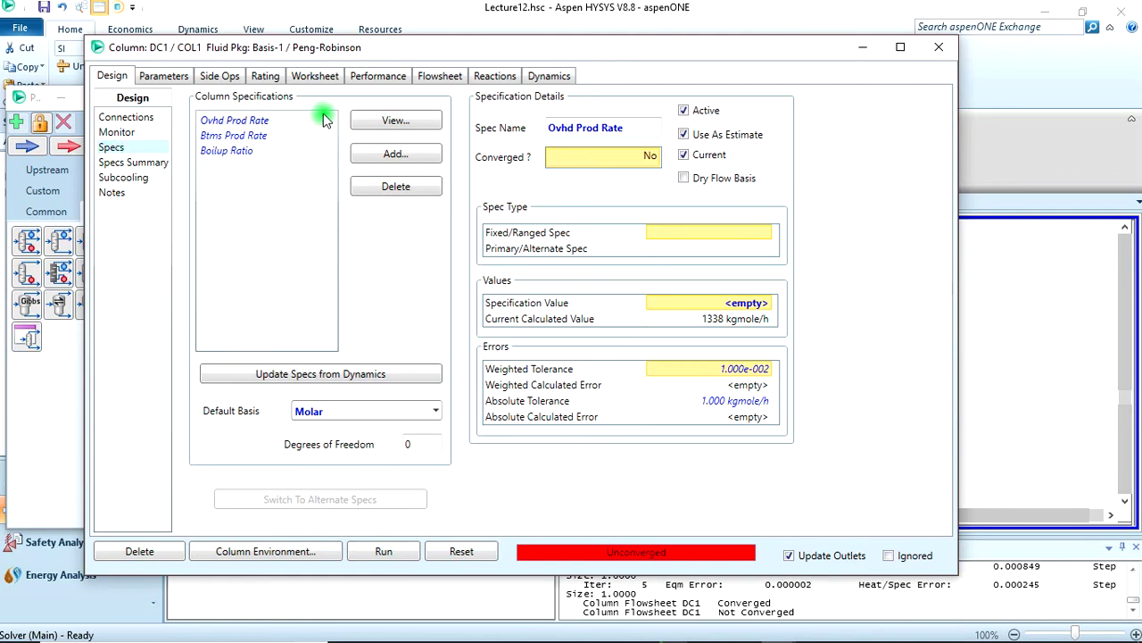
click(369, 154)
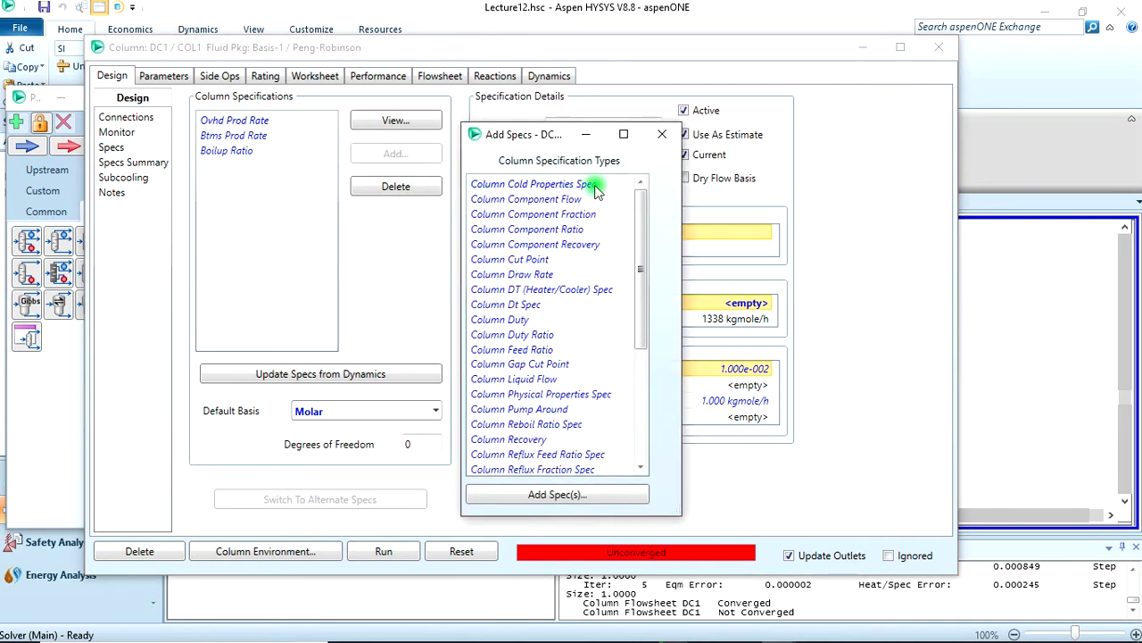
click(536, 216)
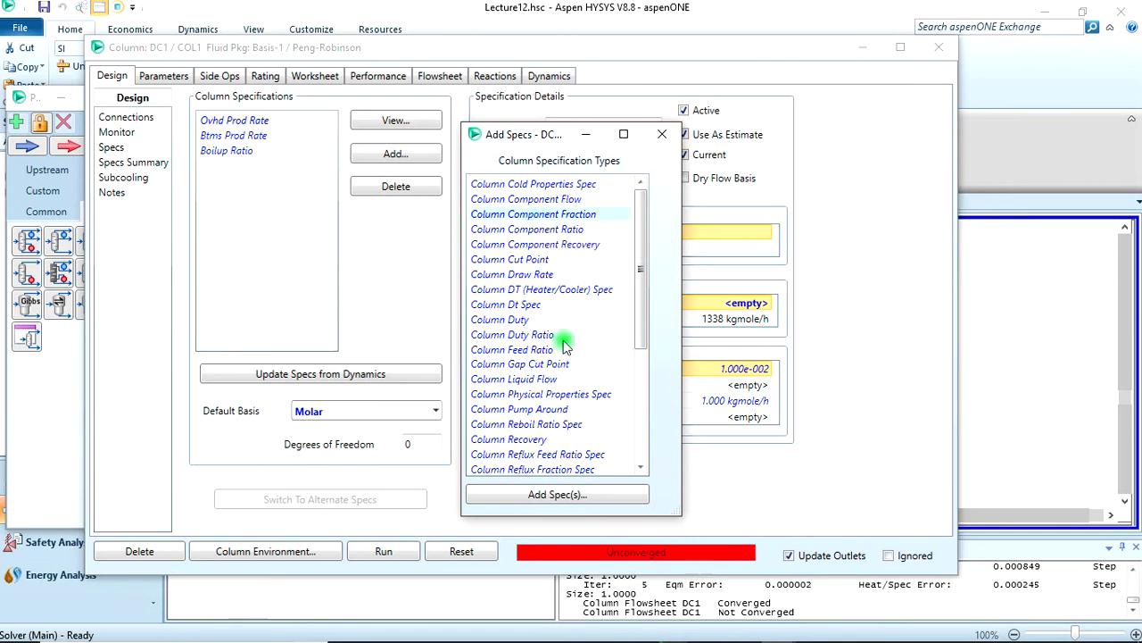
Create the component fraction spec named C1 on stage 1_Main Tower
click(553, 496)
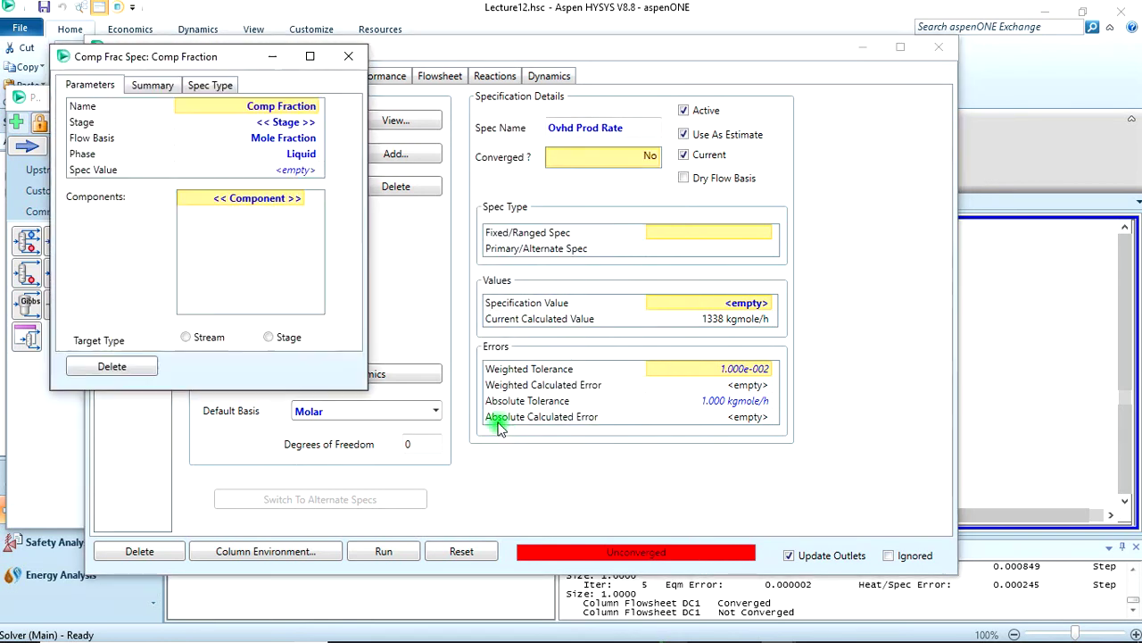
click(283, 108)
text(c)
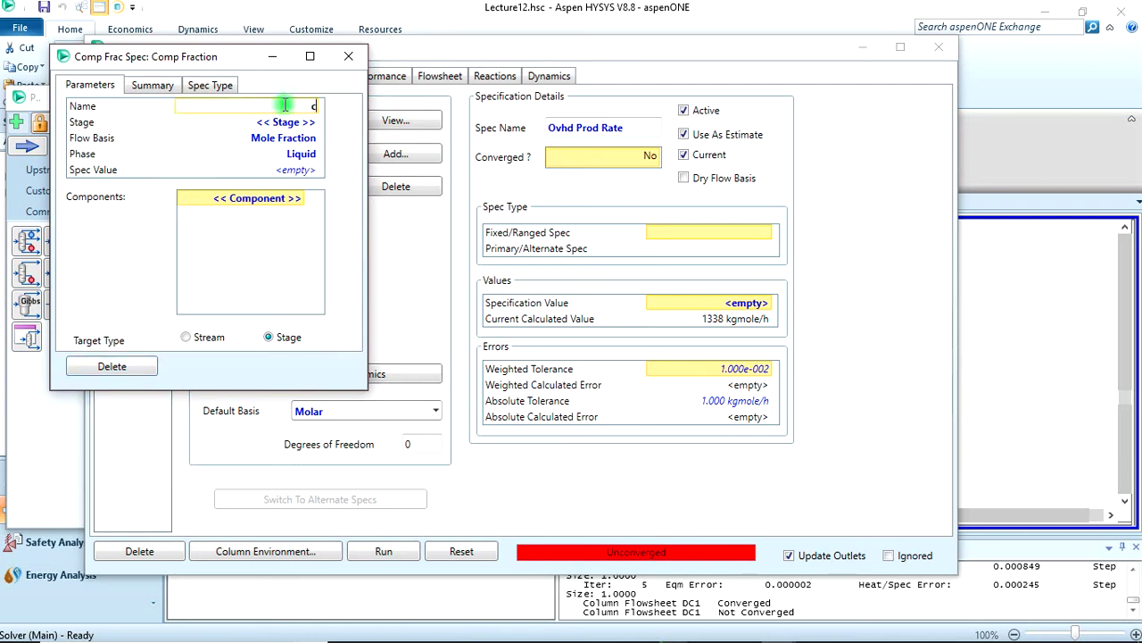
text(C1)
key(Return)
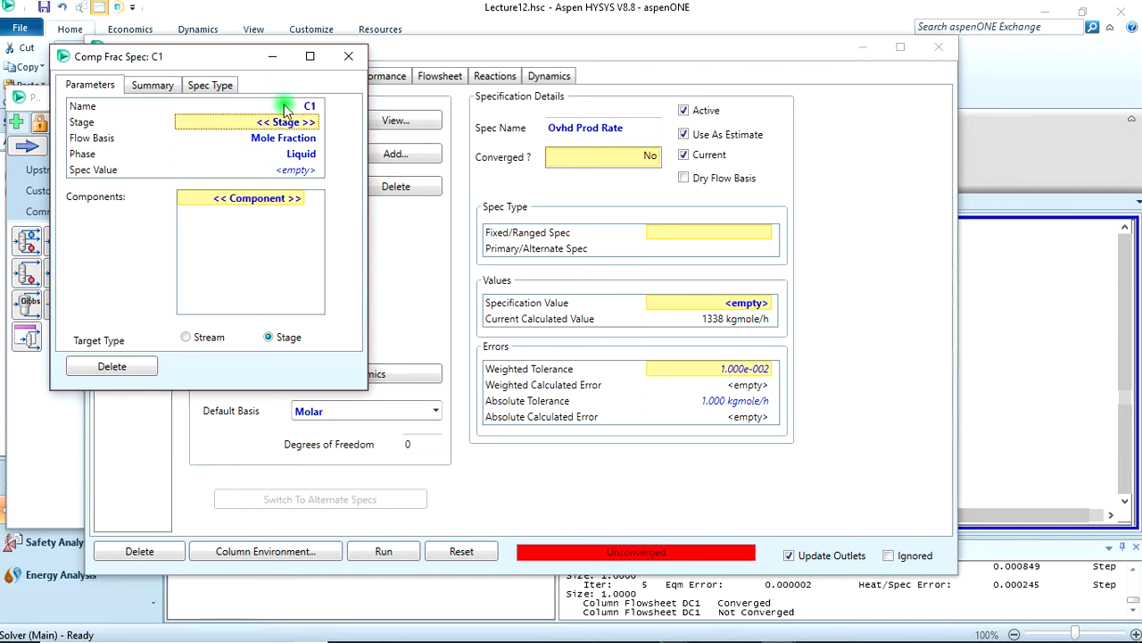
click(313, 121)
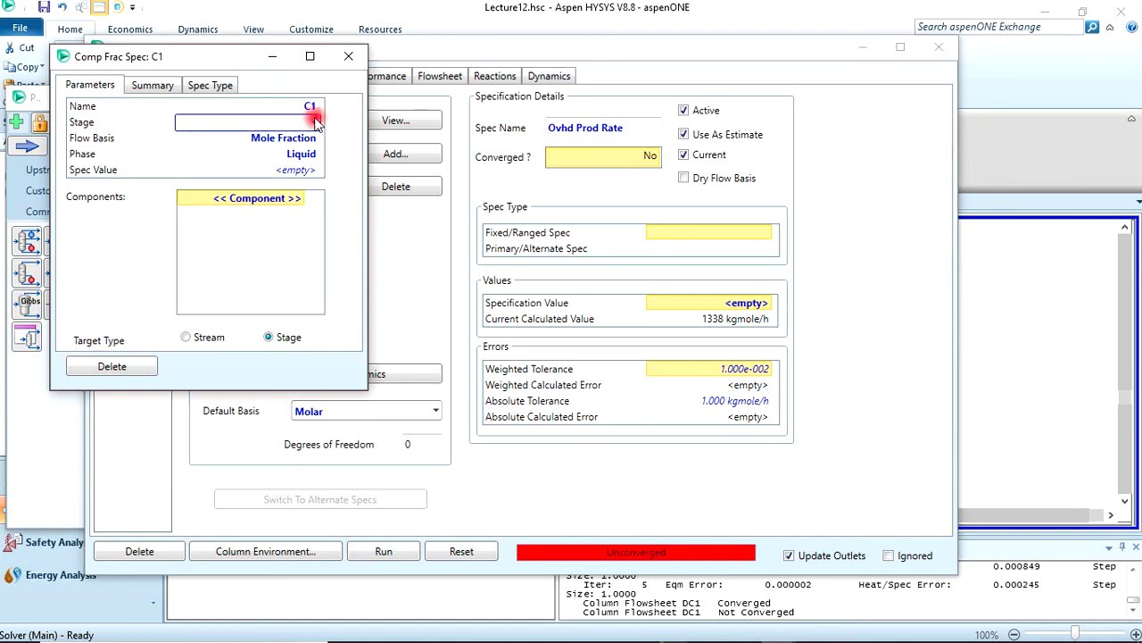
click(315, 122)
click(264, 148)
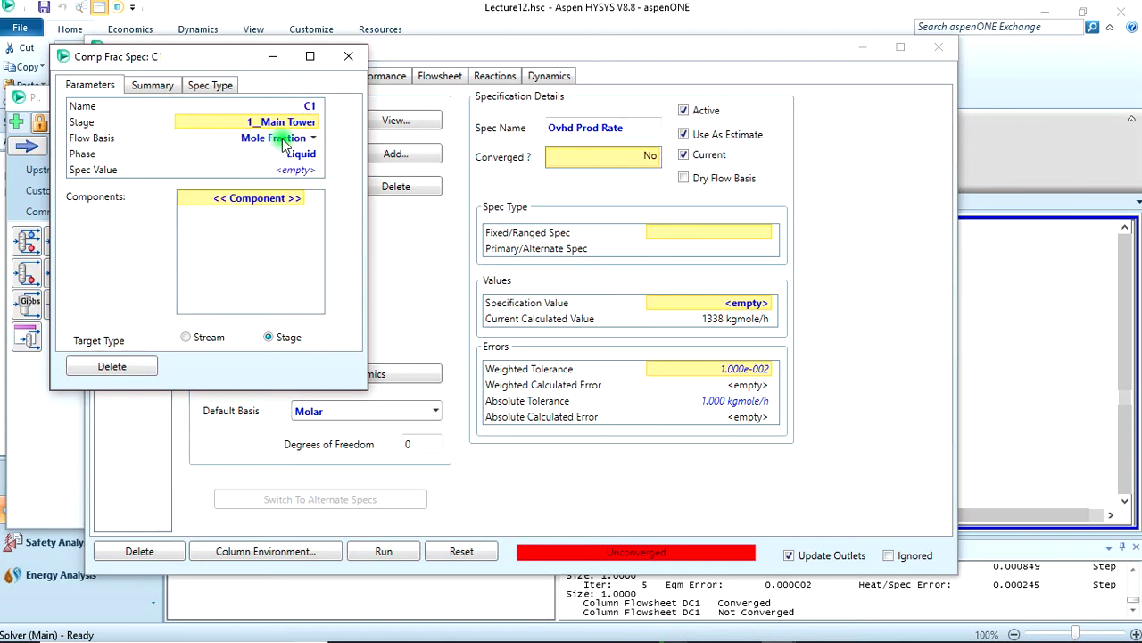
Base C1 on the Methane mole fraction in the Vapour phase and close the spec
click(315, 140)
click(315, 139)
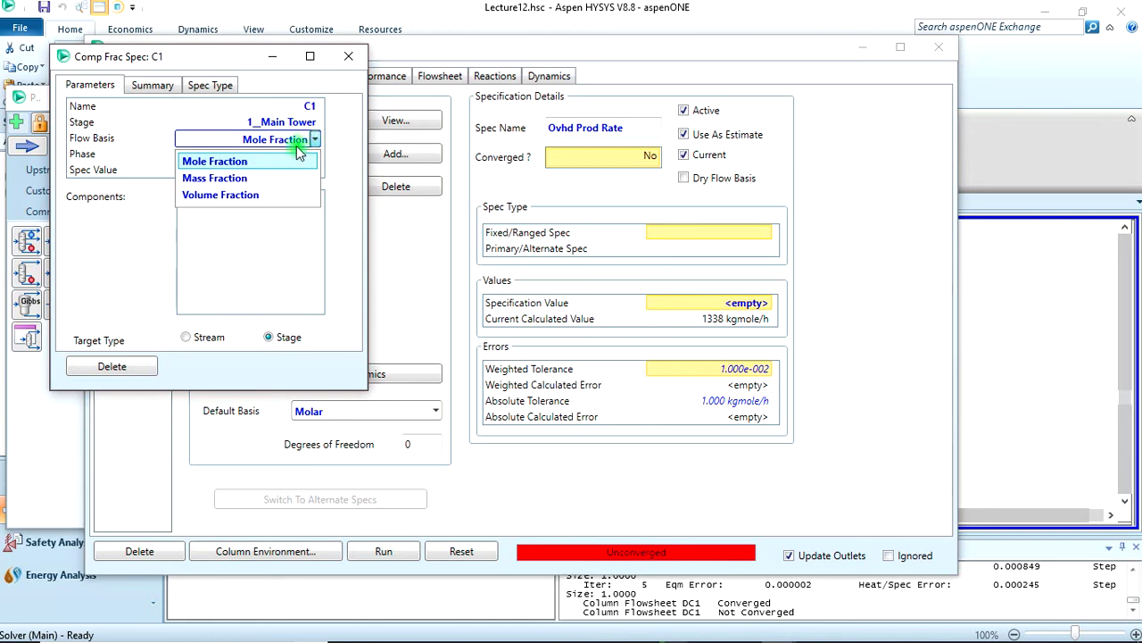
click(284, 161)
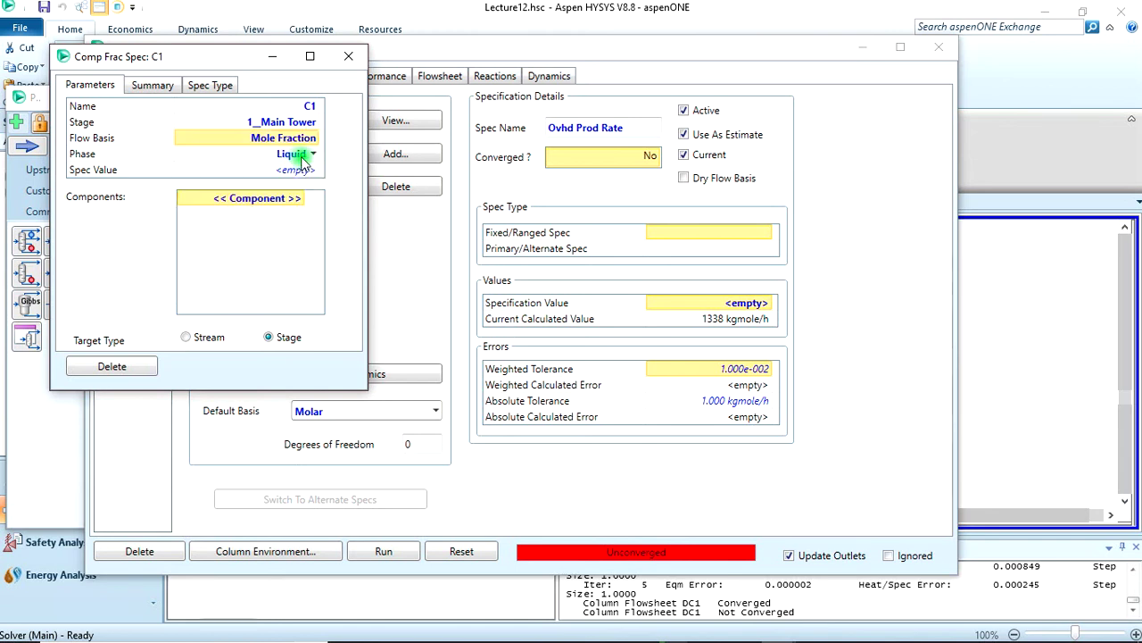
click(304, 155)
click(315, 156)
click(268, 194)
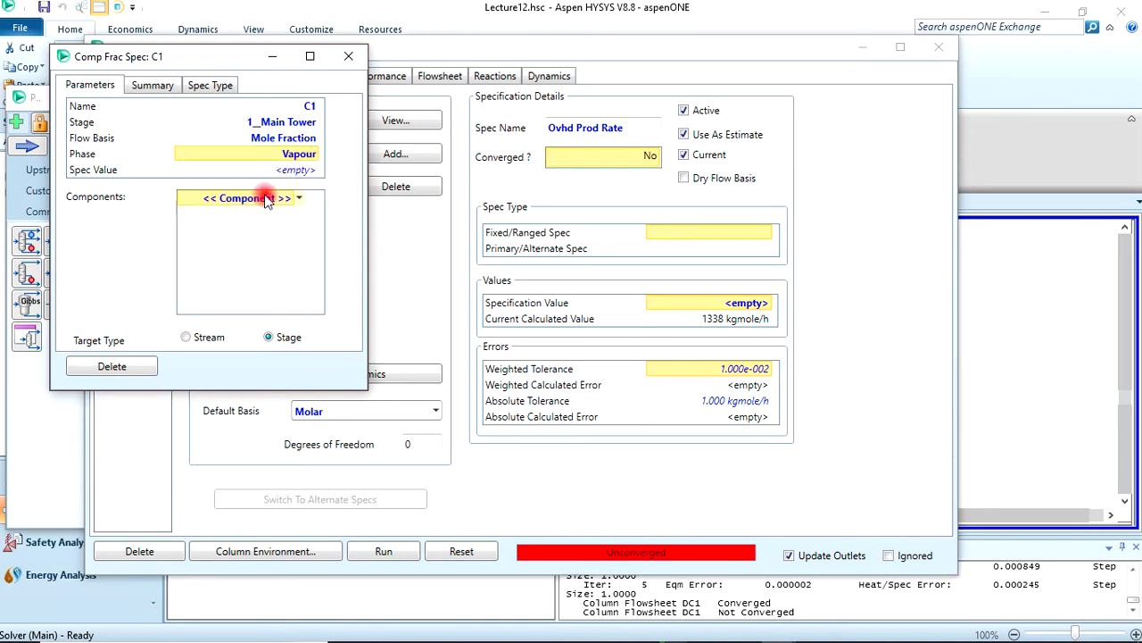
click(290, 204)
click(301, 201)
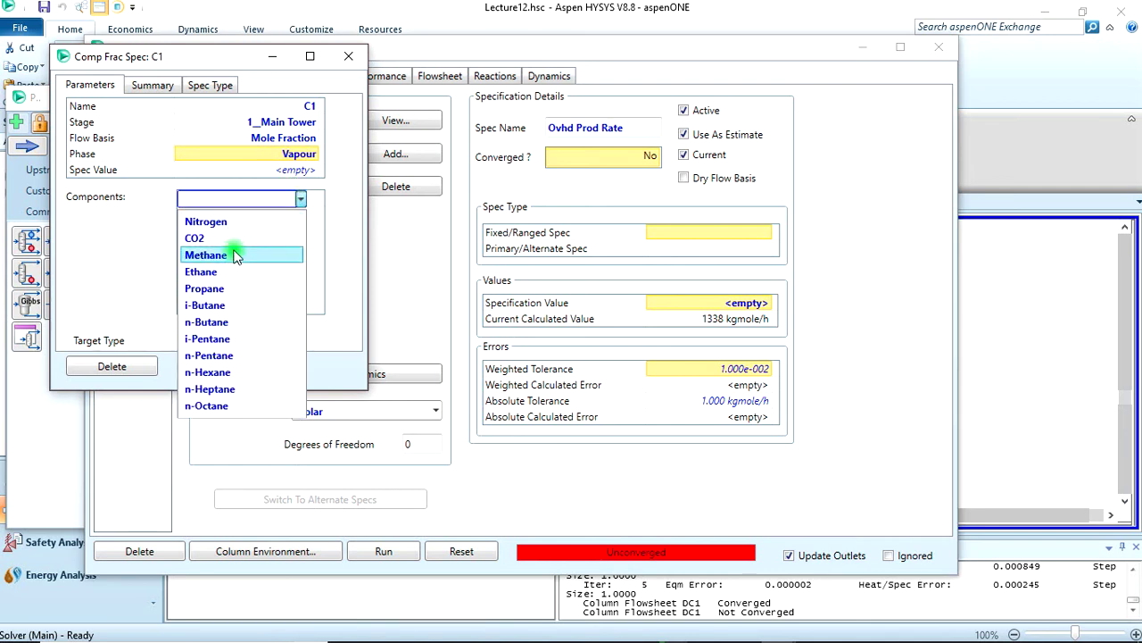
click(235, 256)
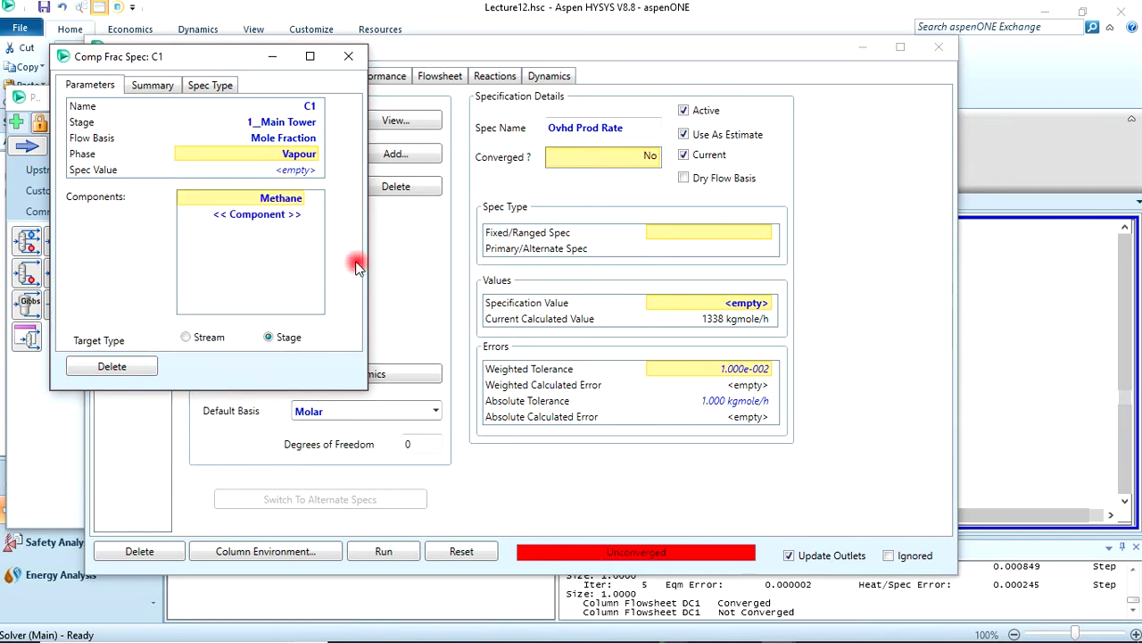
click(349, 56)
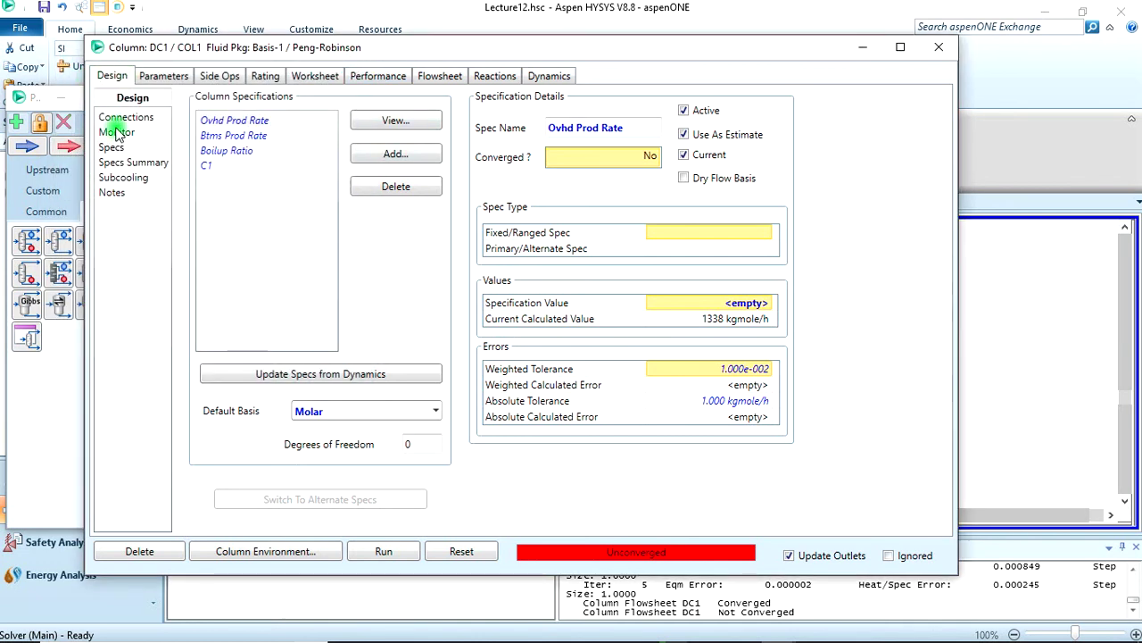
Make C1 the active spec in place of Ovhd Prod Rate and select C1's specified value
click(116, 132)
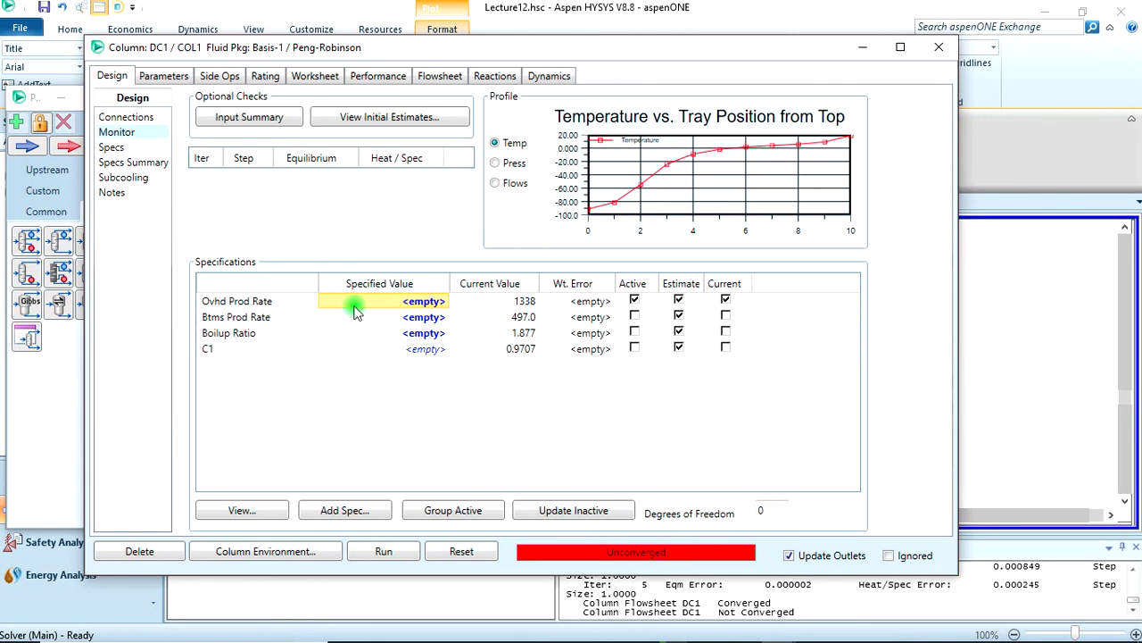
click(632, 349)
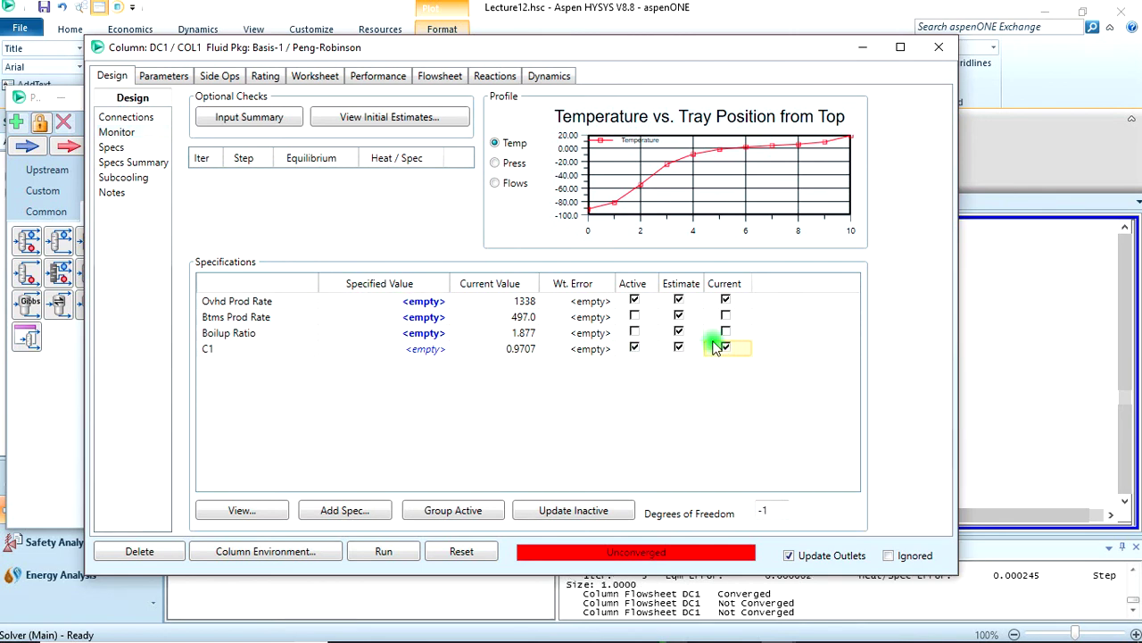
click(634, 300)
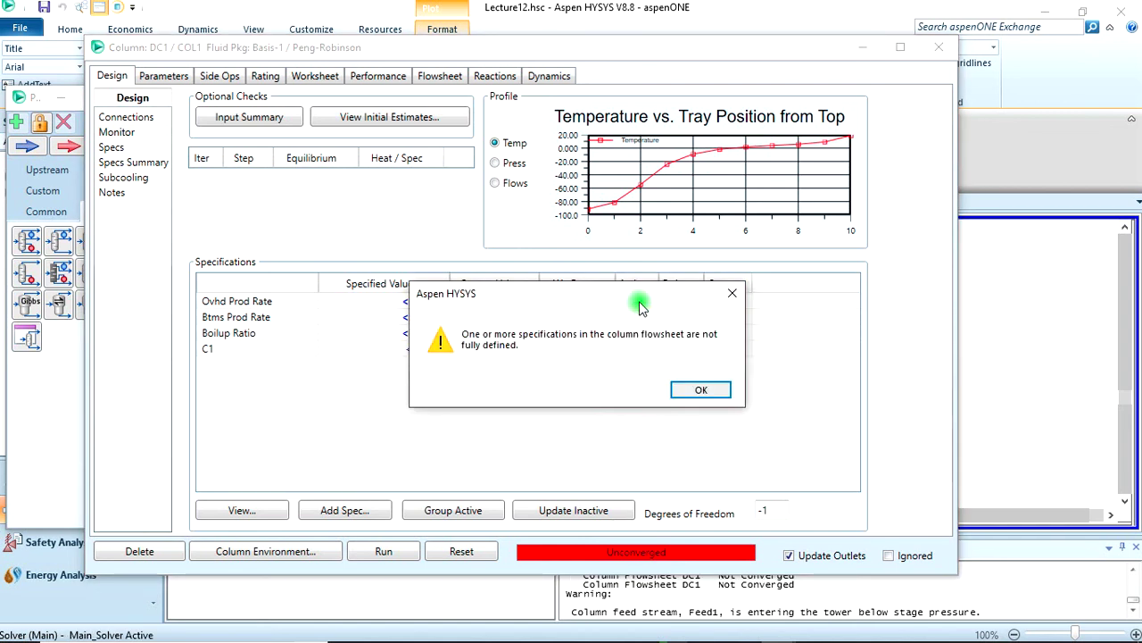
click(704, 389)
click(726, 307)
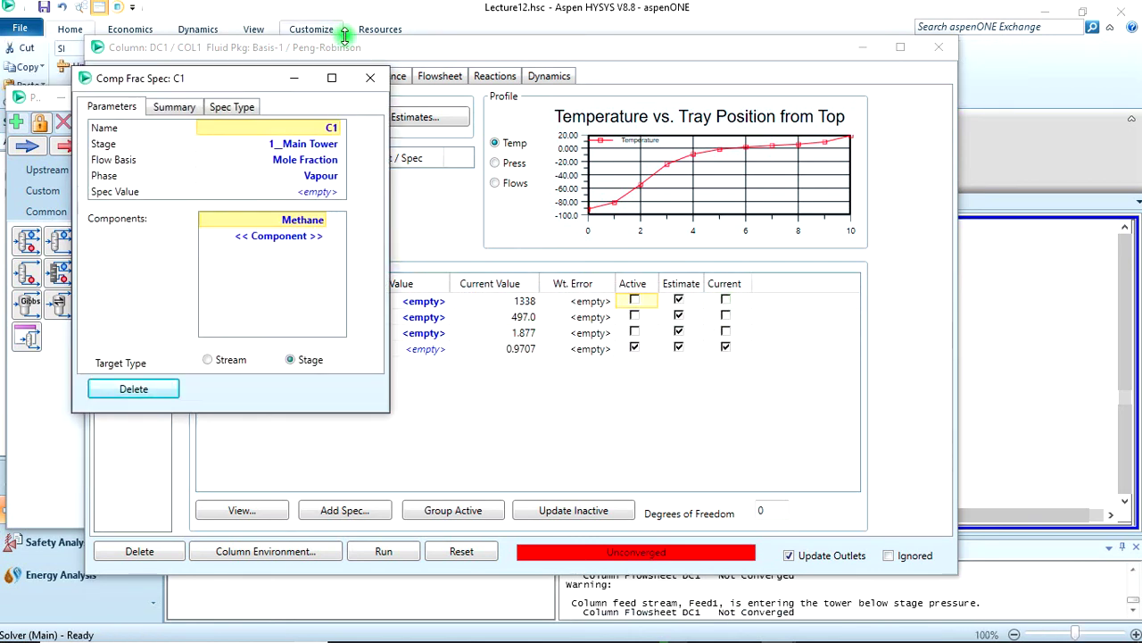
click(371, 79)
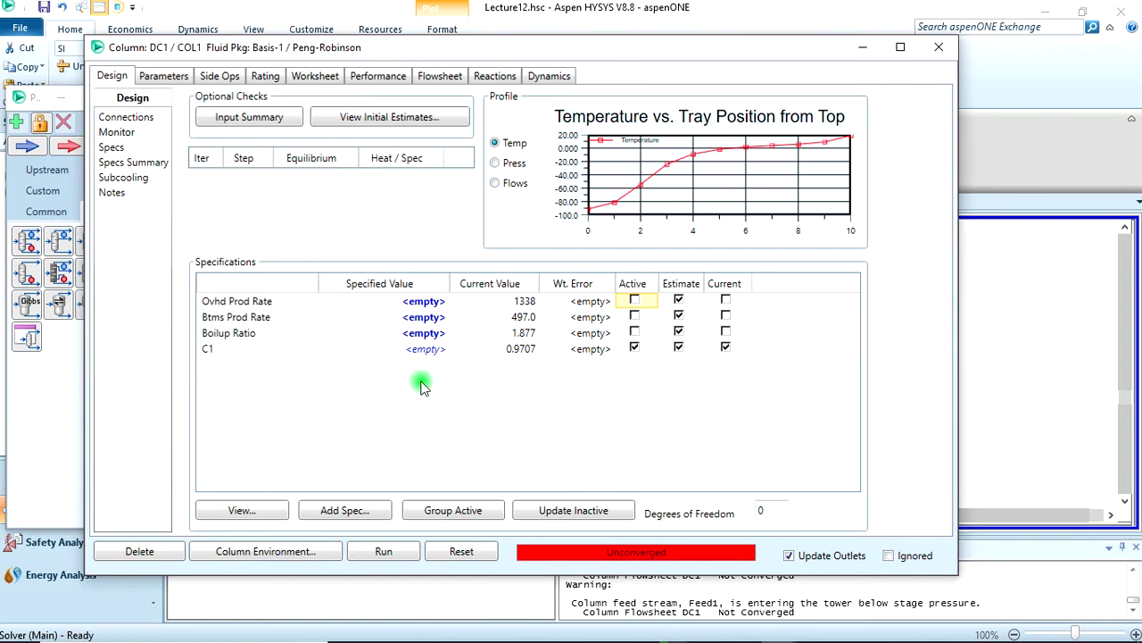
click(433, 350)
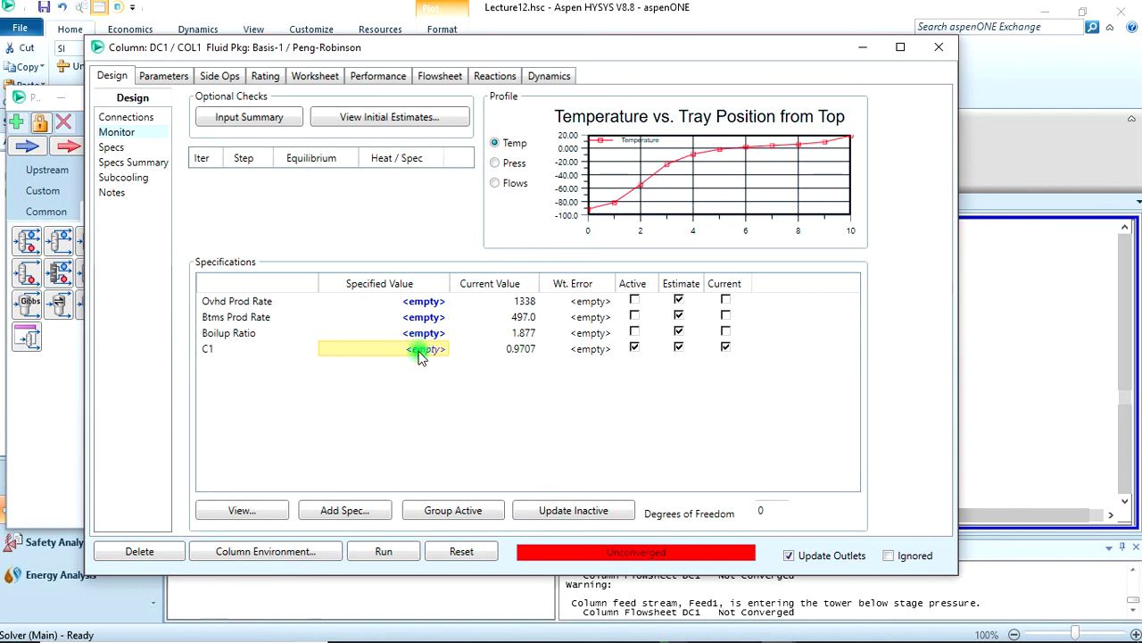
Set C1 to 0.9 so DC1 converges at 1443 overhead, then close the column window
text(0.9)
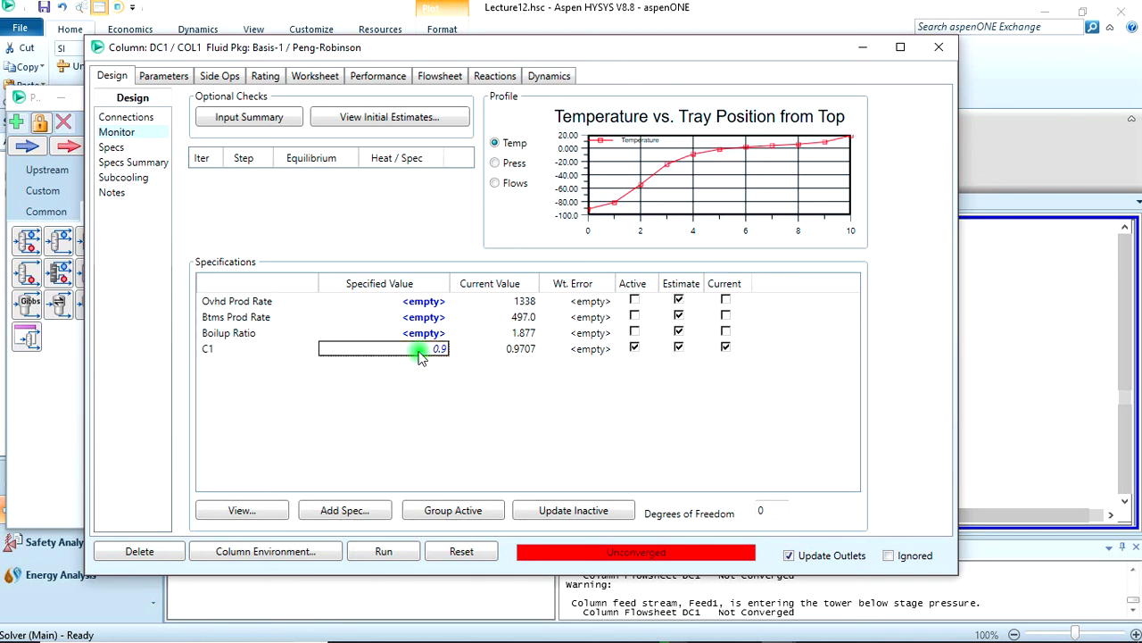
key(Return)
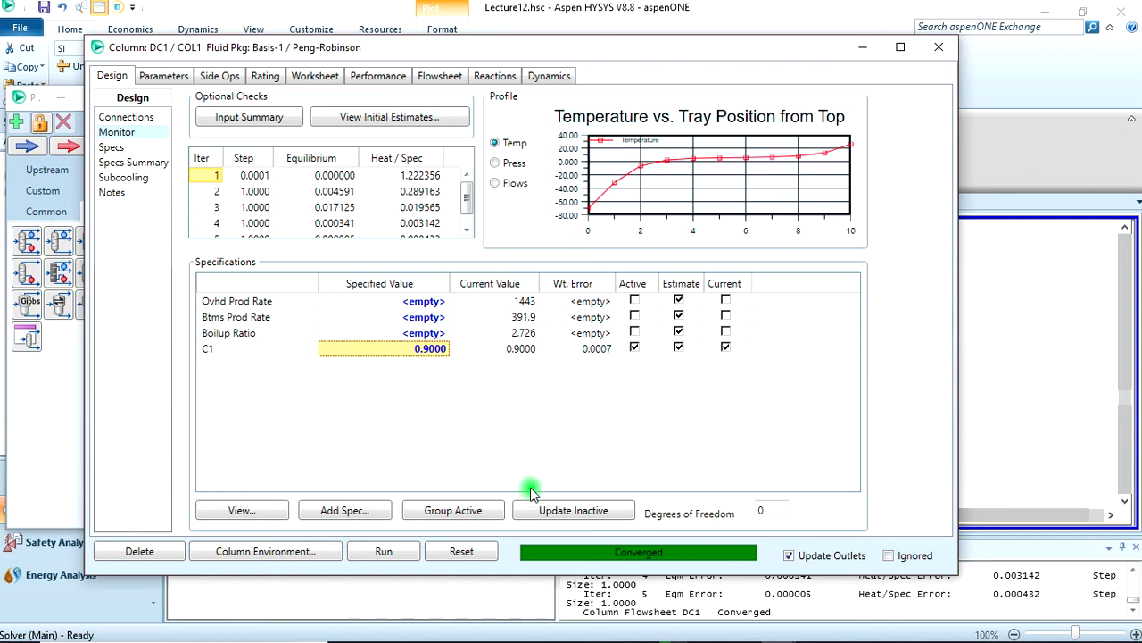
click(943, 49)
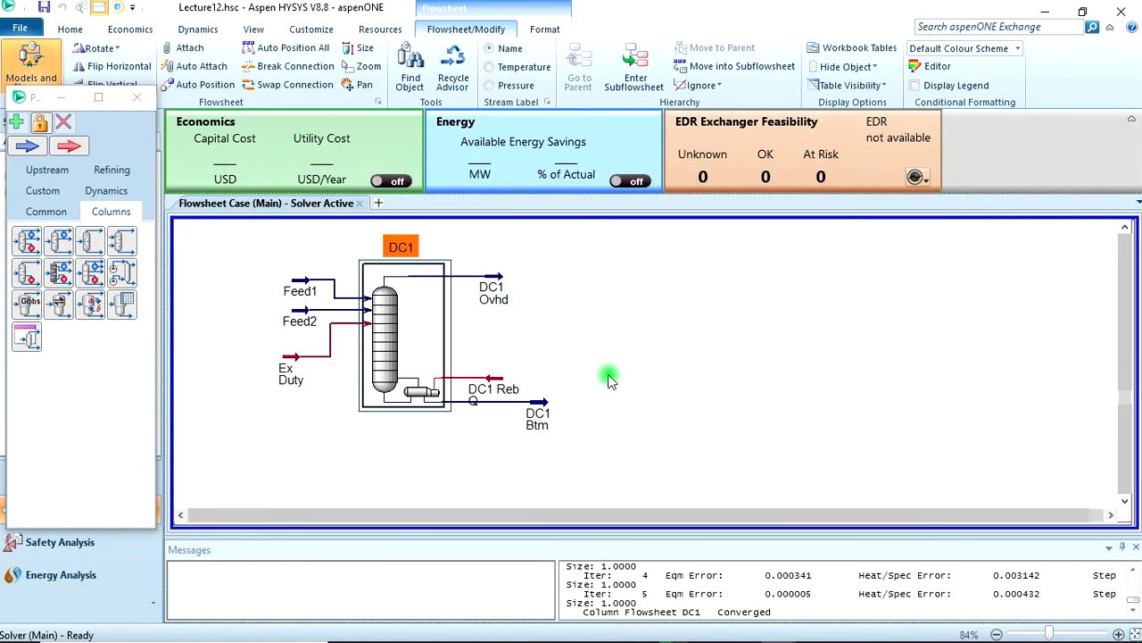
click(618, 366)
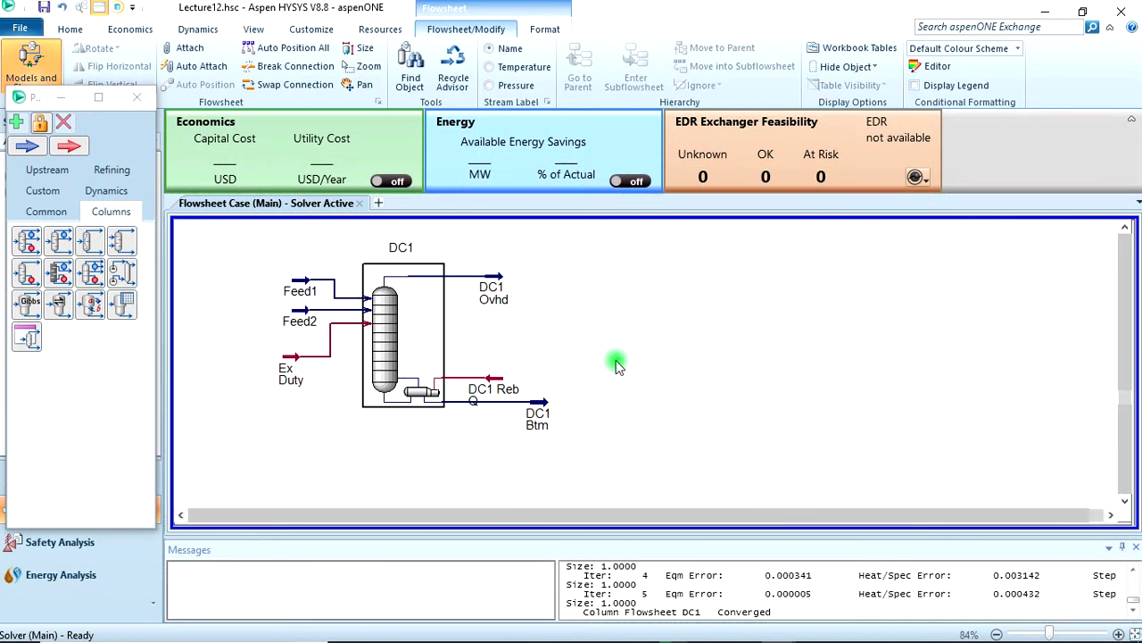